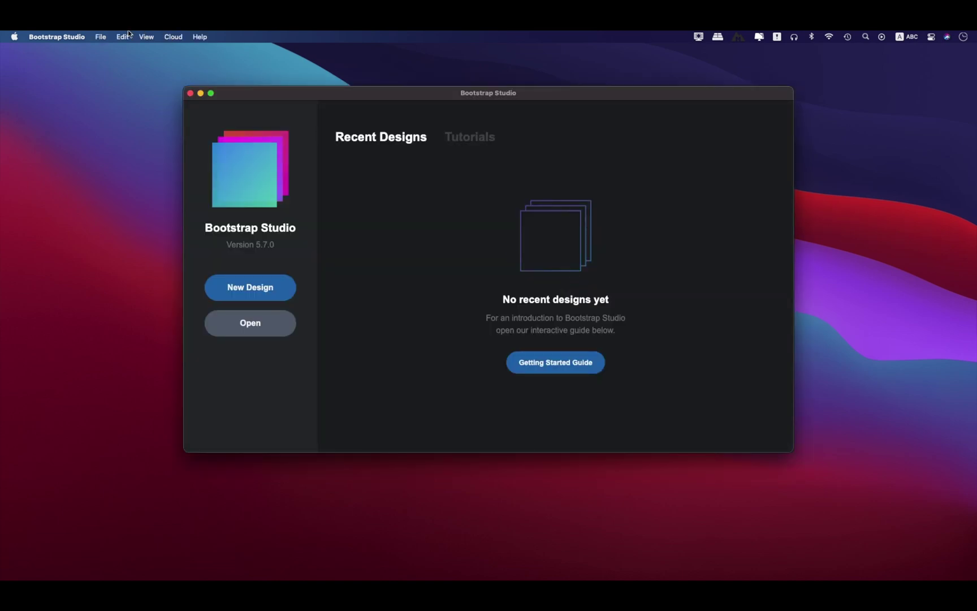
# Check the application's version and edition information, and close it
pyautogui.click(72, 36)
pyautogui.click(72, 52)
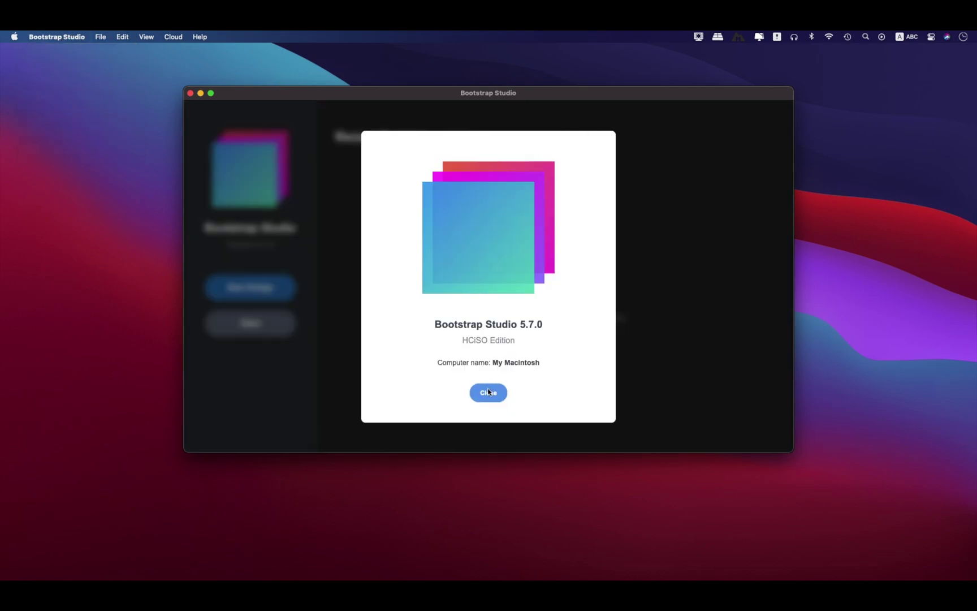
pyautogui.click(488, 393)
pyautogui.click(100, 37)
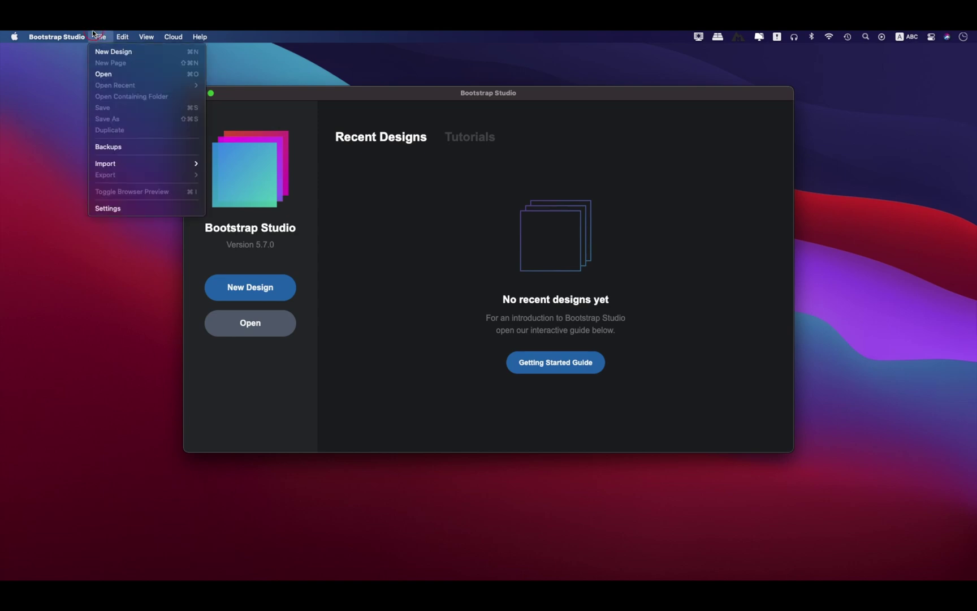
pyautogui.moveTo(80, 34)
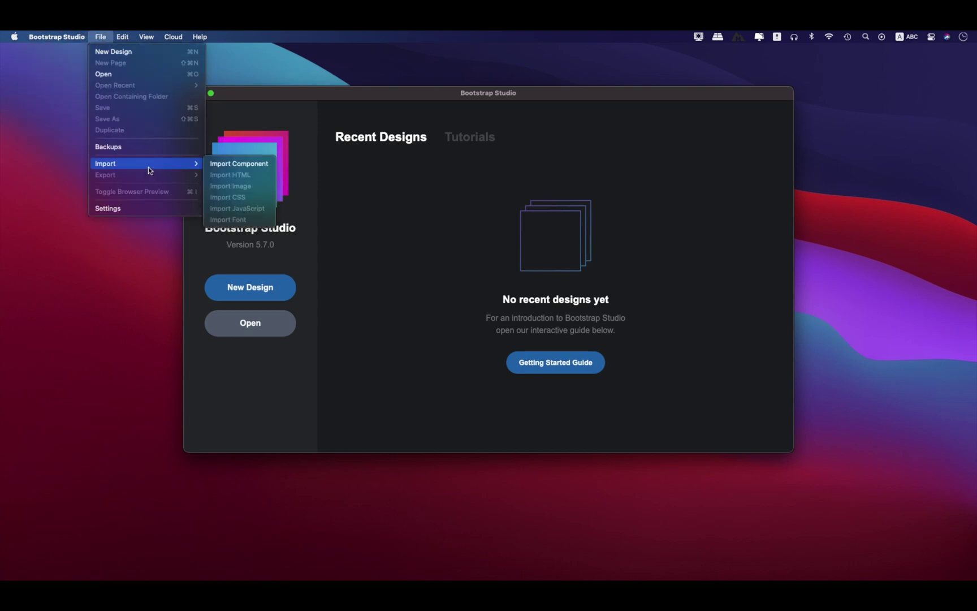
pyautogui.moveTo(122, 35)
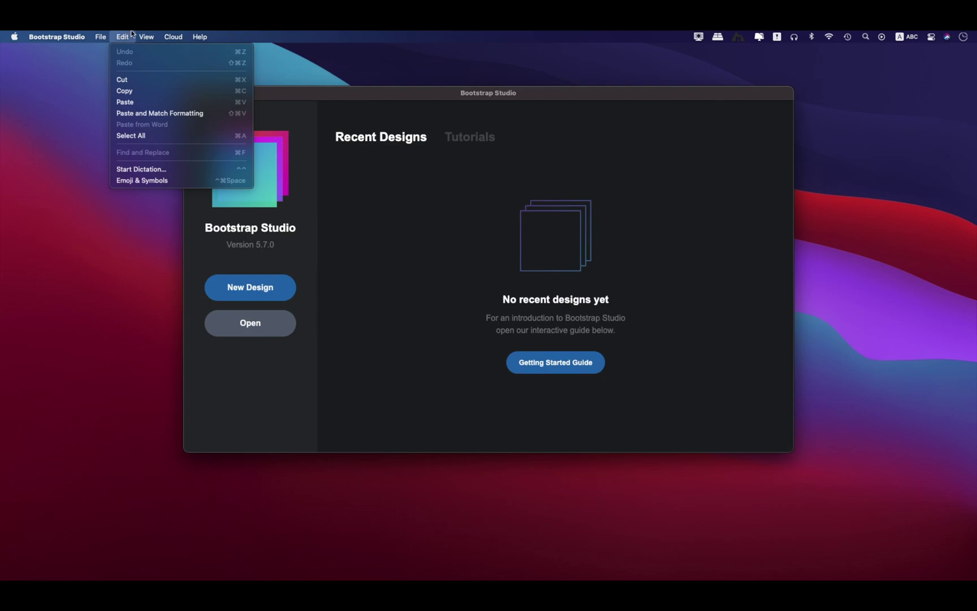
pyautogui.moveTo(177, 113)
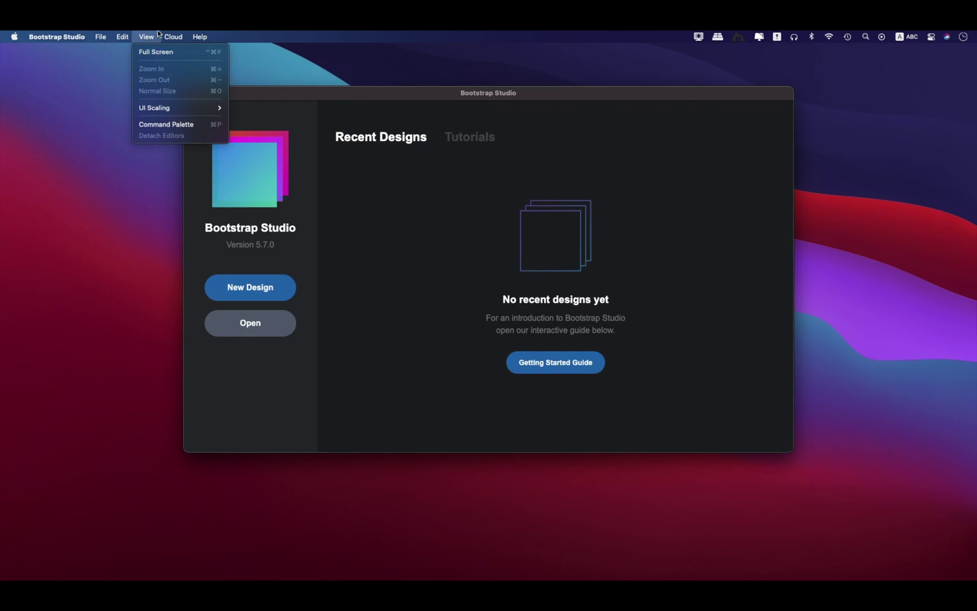
pyautogui.moveTo(192, 35)
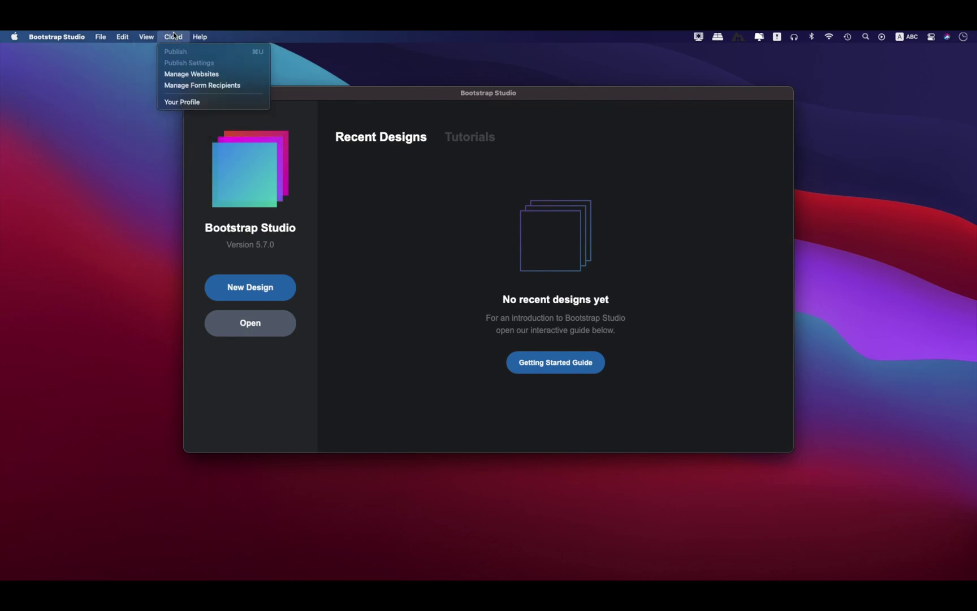
pyautogui.click(109, 133)
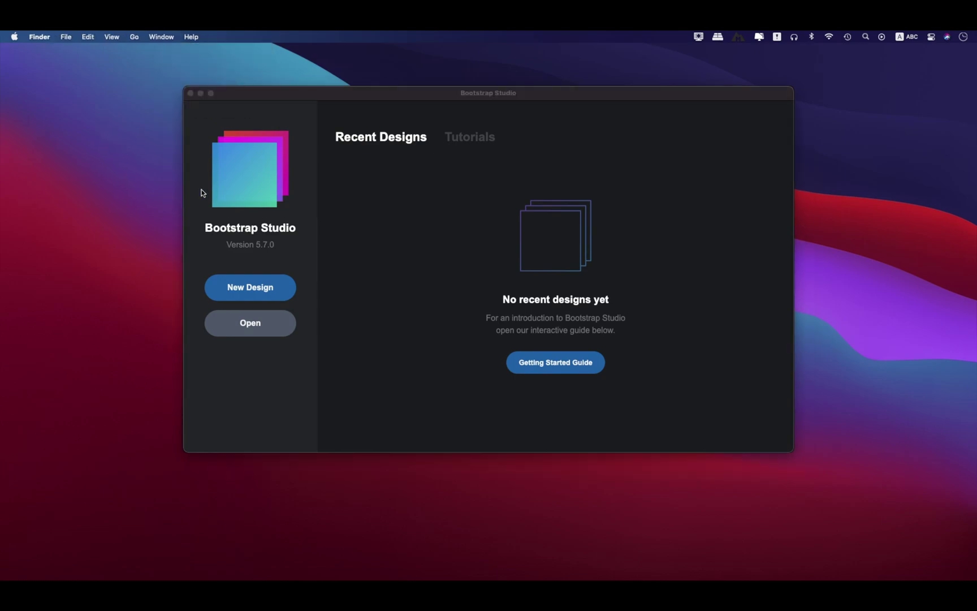
# Open the Getting Started guide design and enlarge its window to fill the screen
pyautogui.click(272, 277)
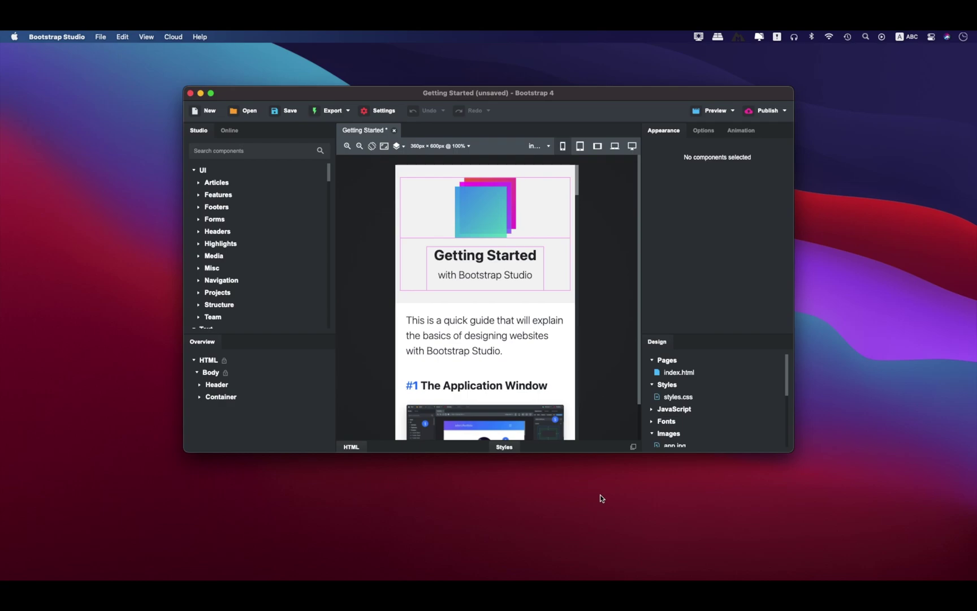
pyautogui.moveTo(581, 454); pyautogui.dragTo(586, 524)
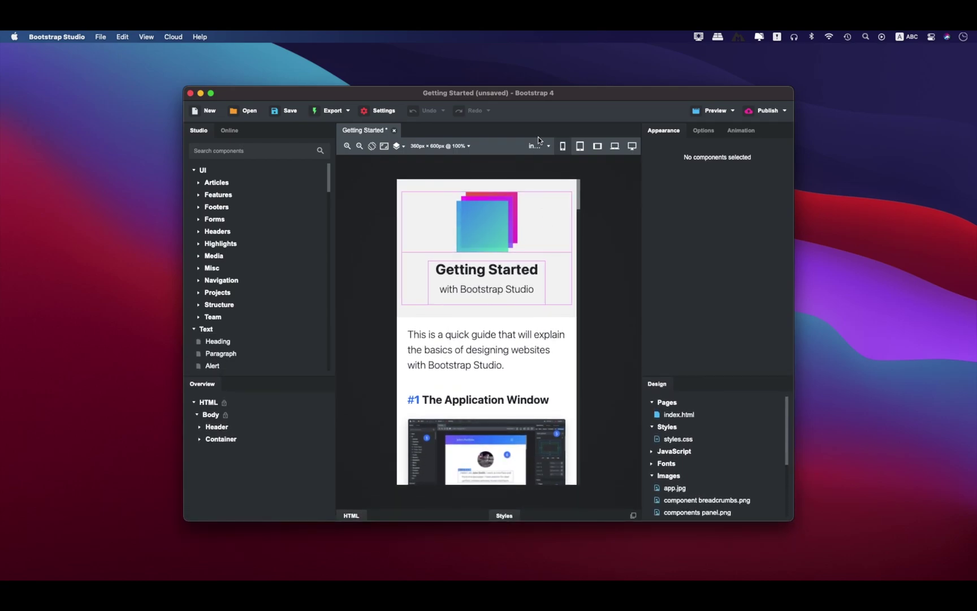
pyautogui.doubleClick(565, 95)
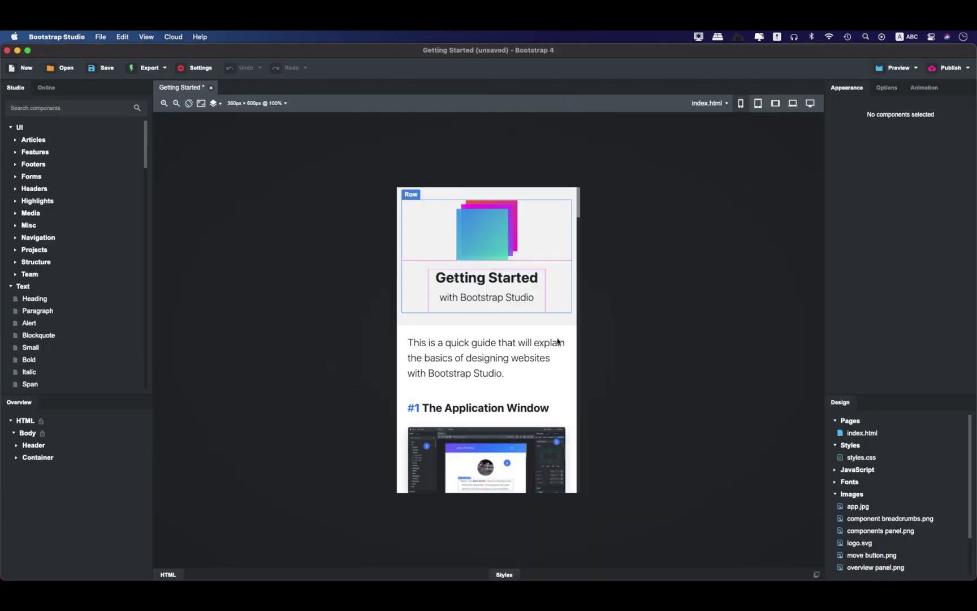
# Read through the Getting Started guide page from its introduction to its closing section
pyautogui.scroll(-15, 538, 399)
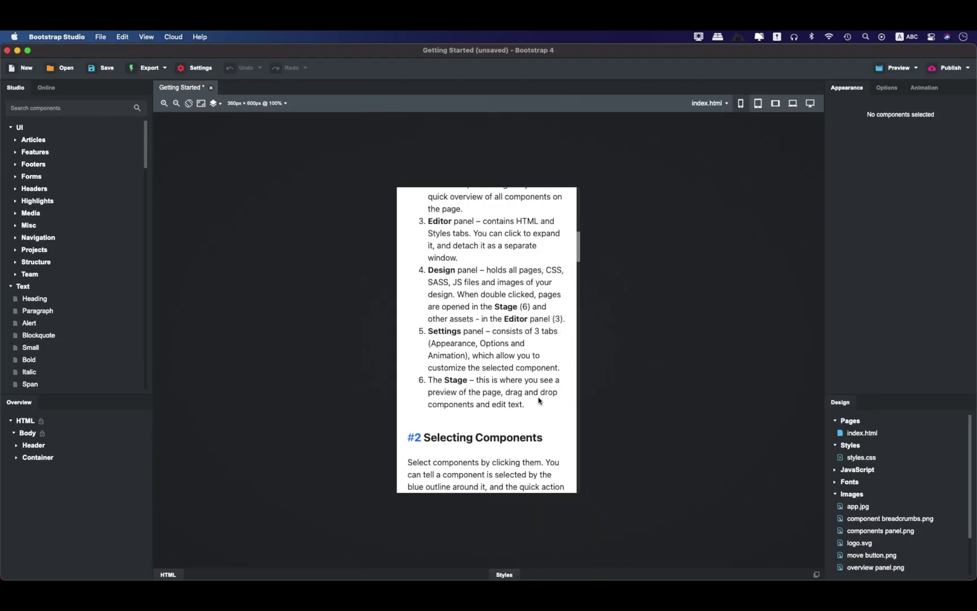
pyautogui.scroll(-15, 538, 400)
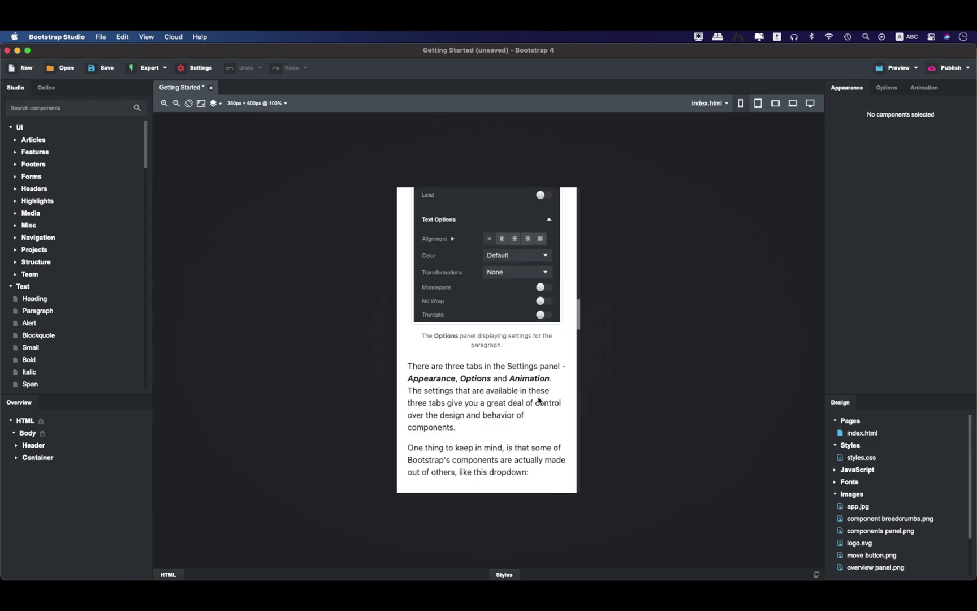
pyautogui.scroll(-15, 539, 400)
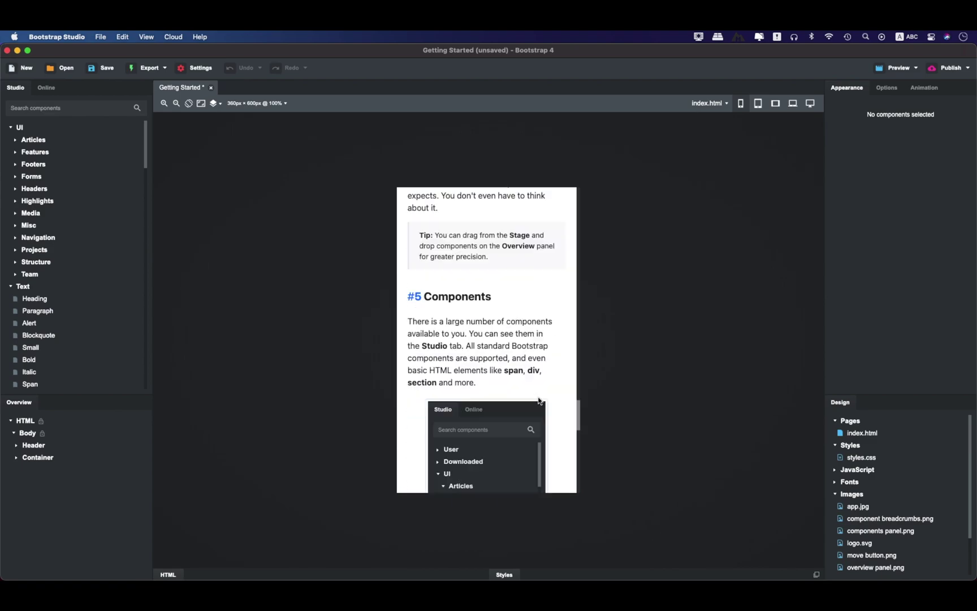
pyautogui.scroll(-10, 538, 400)
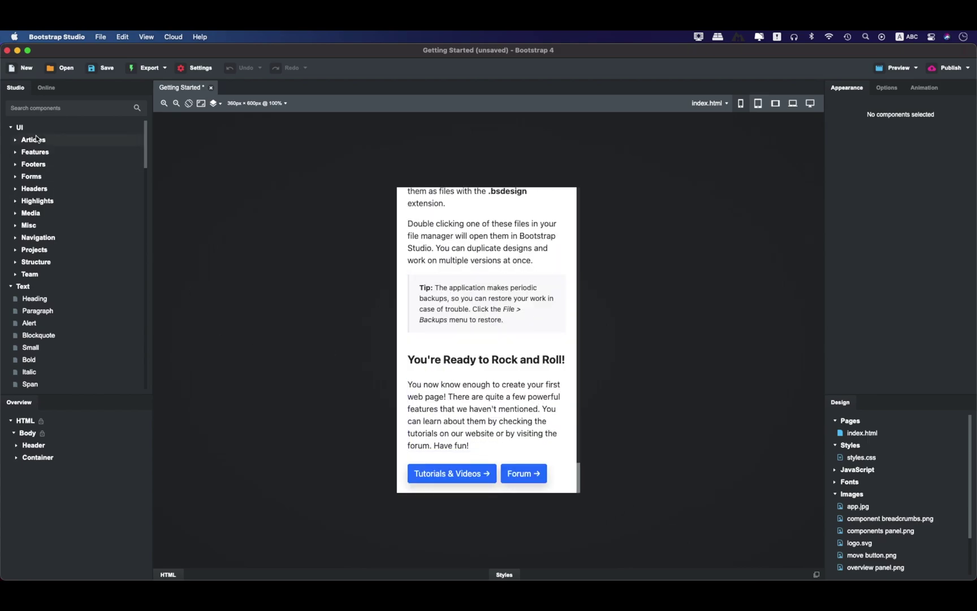
pyautogui.click(57, 37)
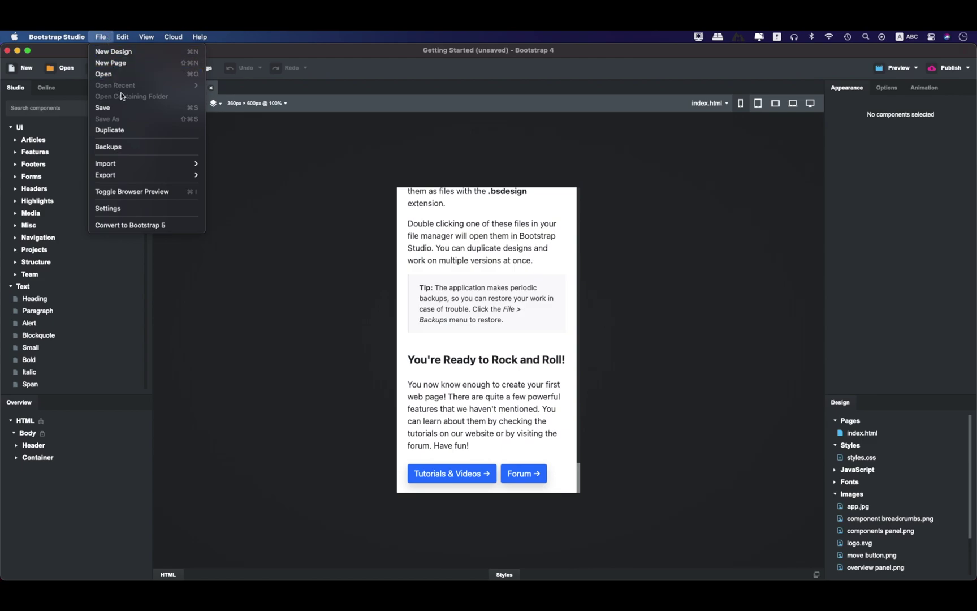
pyautogui.moveTo(140, 170)
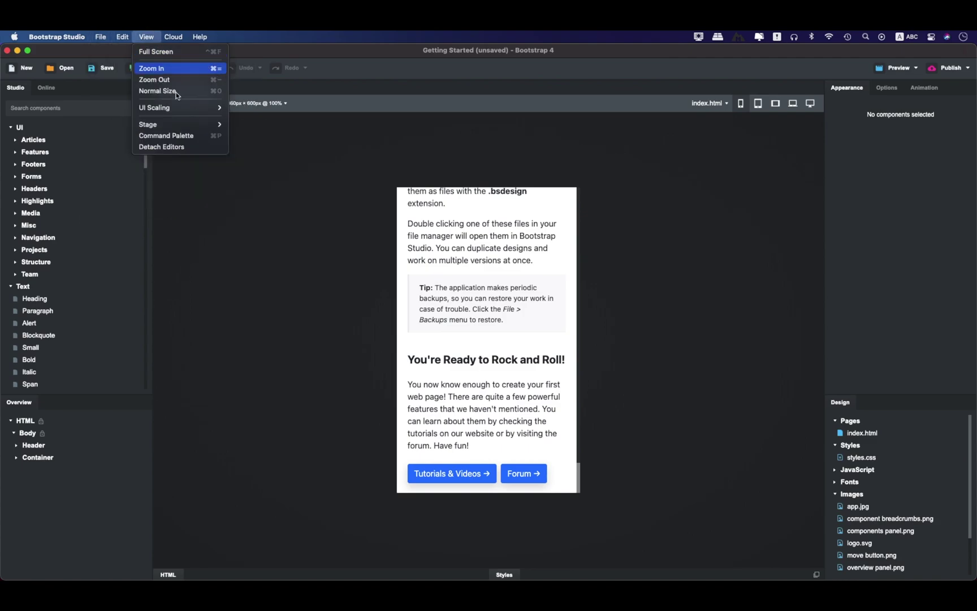
pyautogui.moveTo(210, 129)
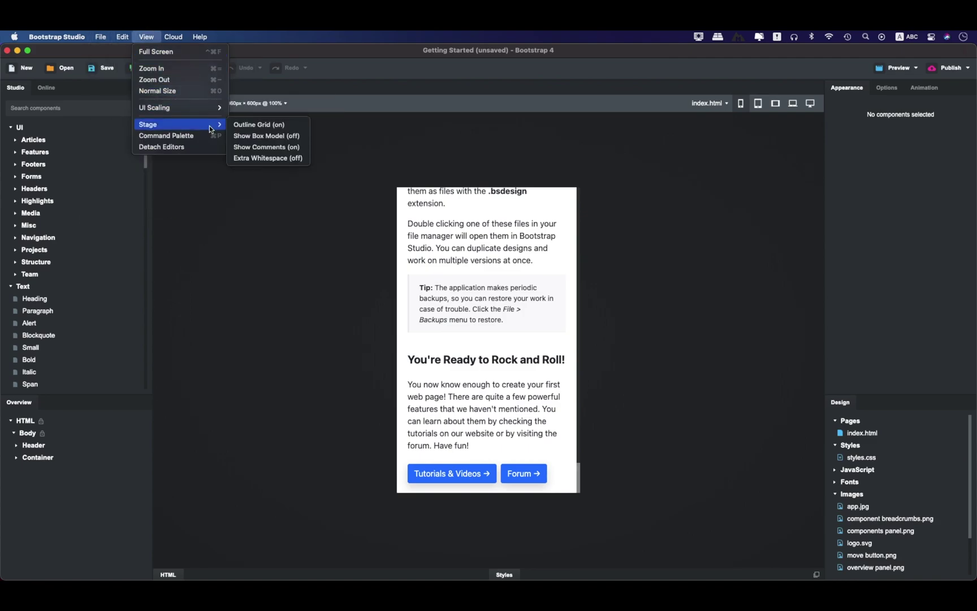
pyautogui.moveTo(190, 34)
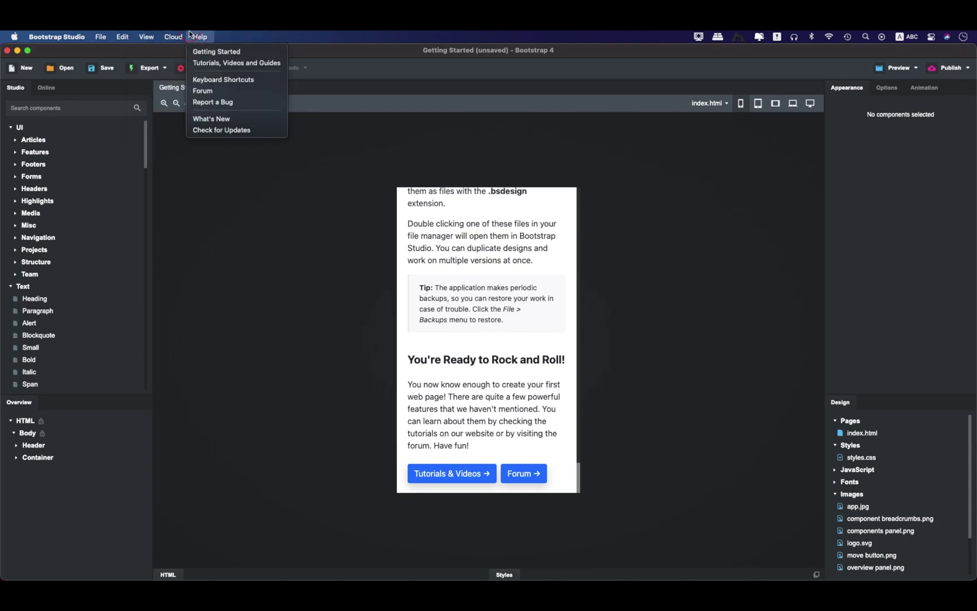
pyautogui.click(61, 138)
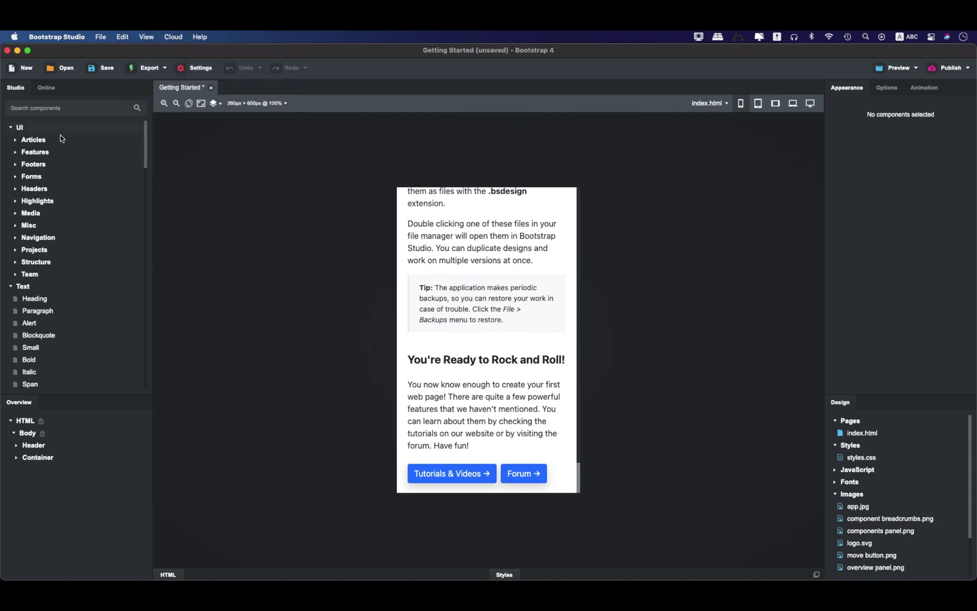
# Browse the trending online components and look at the preview of Login-Form-blue-Gradient
pyautogui.click(38, 92)
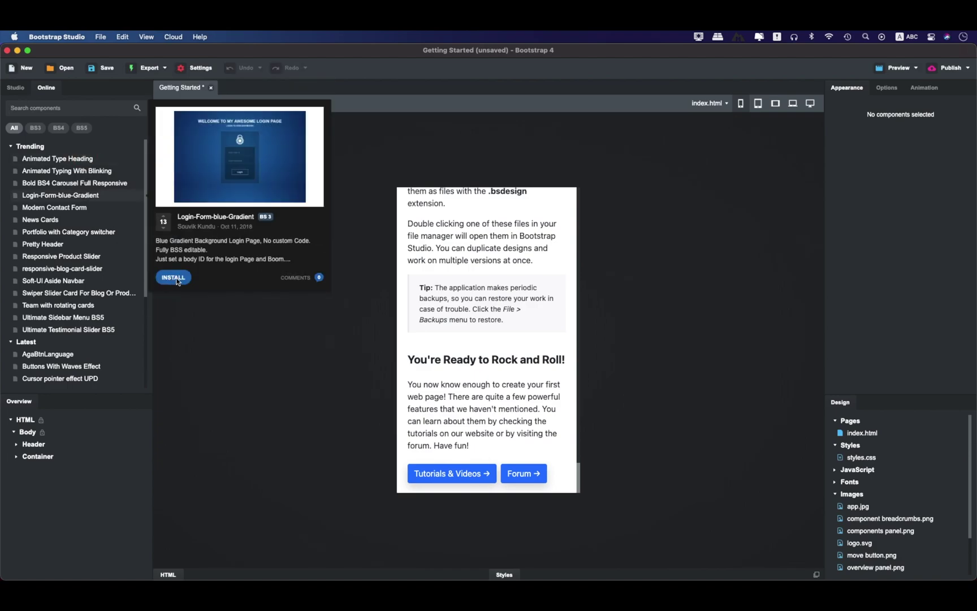
pyautogui.moveTo(188, 177)
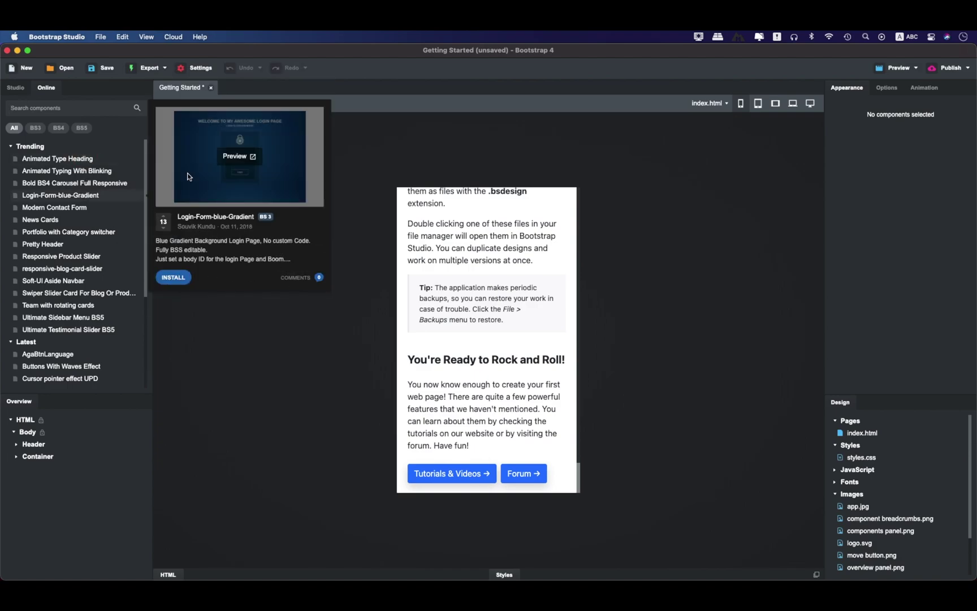
# Expand the Articles group of the built-in components and preview Article Clean, Article Dual Column and Article List
pyautogui.click(16, 90)
pyautogui.click(59, 140)
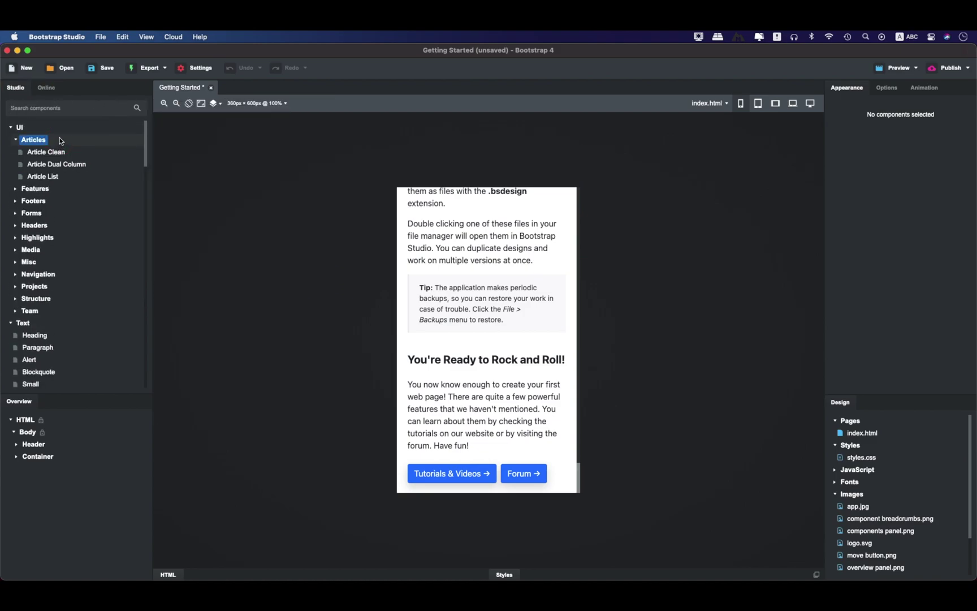
pyautogui.click(63, 152)
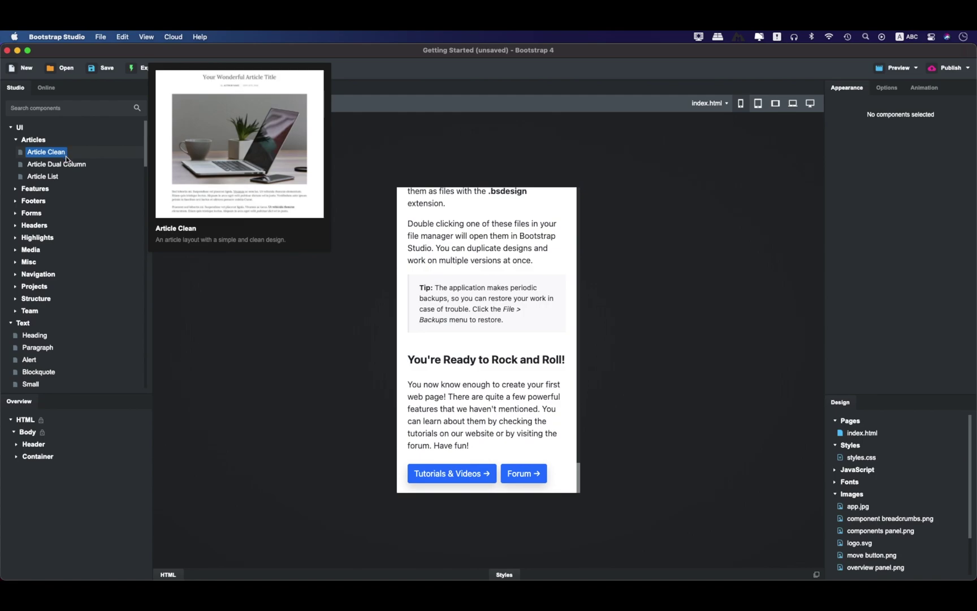
pyautogui.click(69, 165)
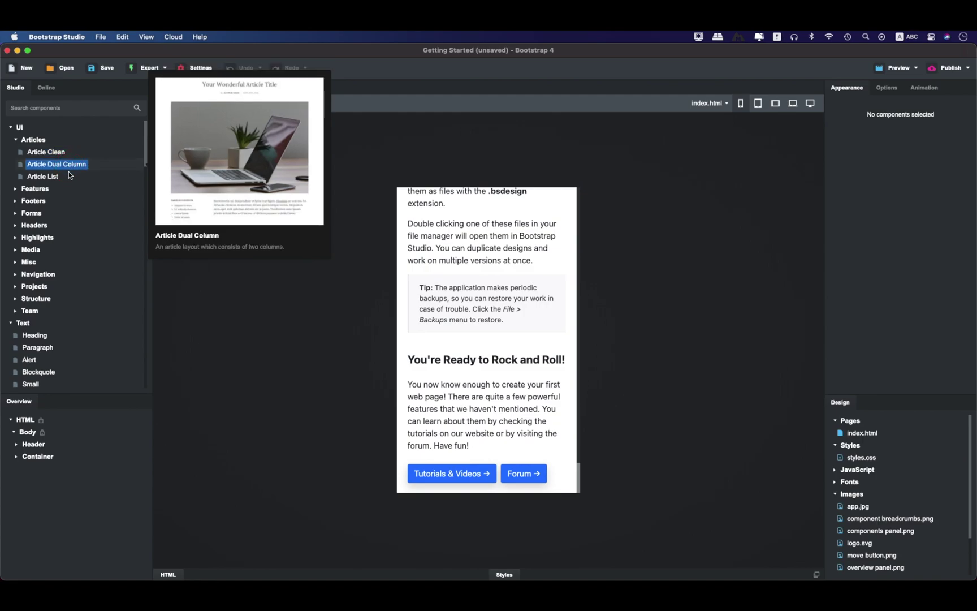
pyautogui.click(69, 177)
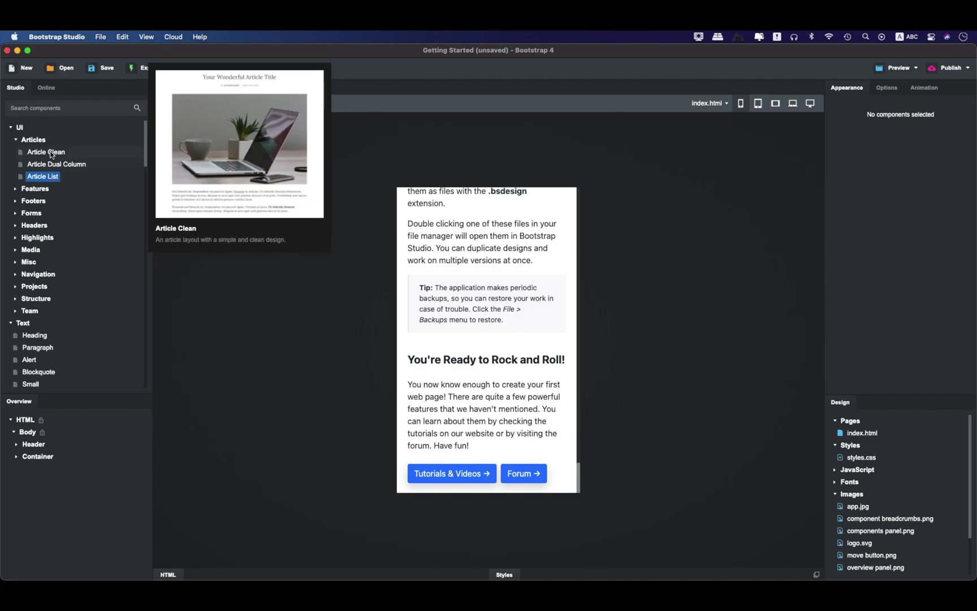
# Expand the Footers component group and preview the Footer Basic component
pyautogui.click(44, 190)
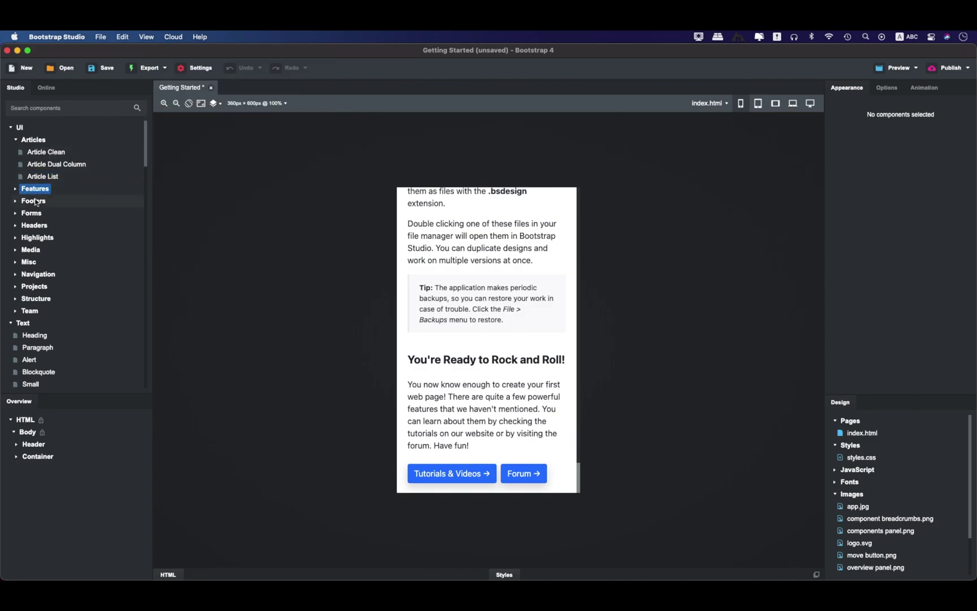
pyautogui.click(36, 203)
pyautogui.doubleClick(61, 204)
pyautogui.click(51, 215)
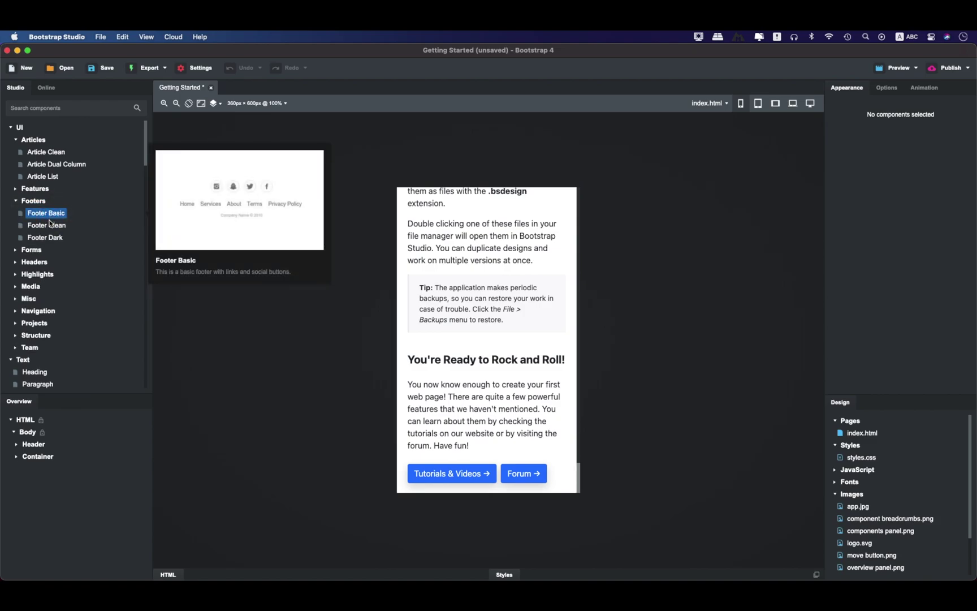
# Expand the Headers component group, preview Header Blue and Header Dark, and expand the Navigation group
pyautogui.doubleClick(45, 250)
pyautogui.doubleClick(45, 250)
pyautogui.doubleClick(45, 262)
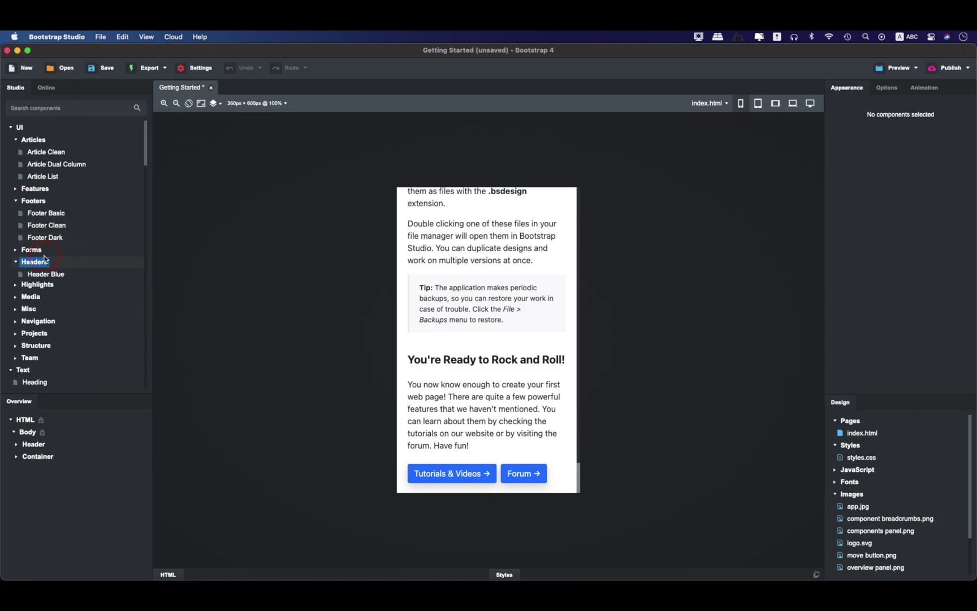
pyautogui.click(51, 274)
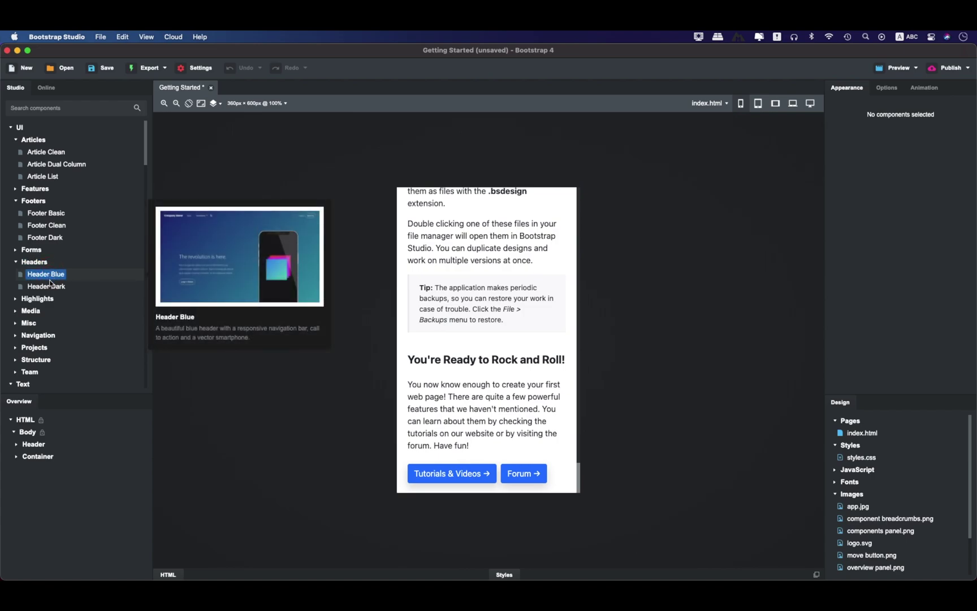
pyautogui.click(51, 285)
pyautogui.click(59, 276)
pyautogui.click(89, 337)
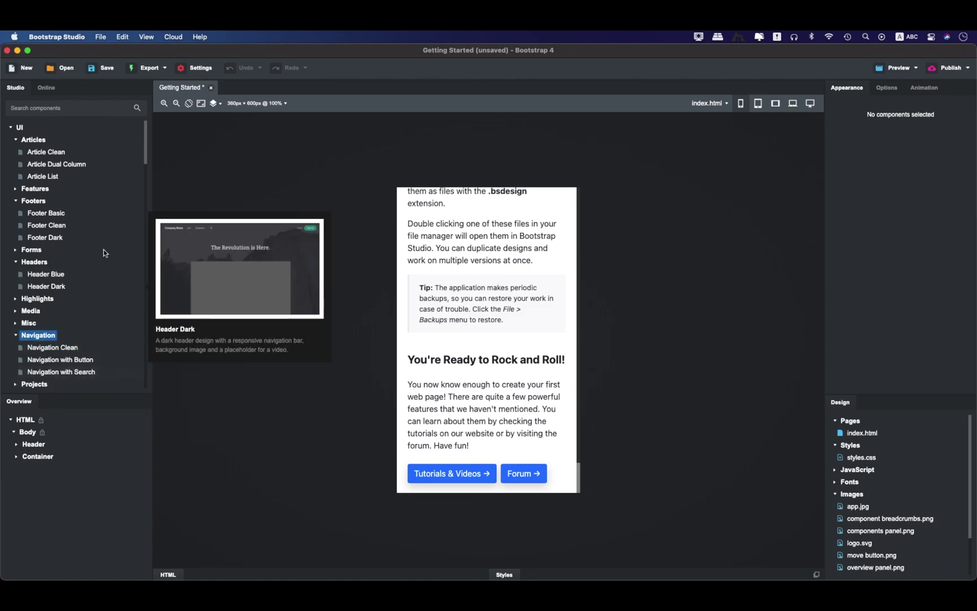
# Open the settings and look through the application's Preview, Themes, Backups and Devices pages
pyautogui.click(193, 68)
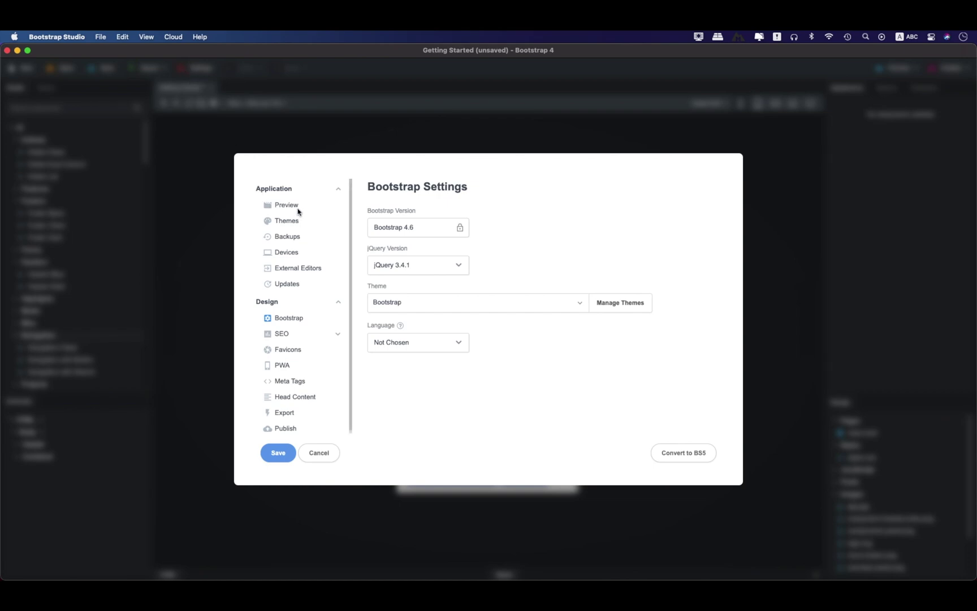
pyautogui.click(297, 209)
pyautogui.click(298, 222)
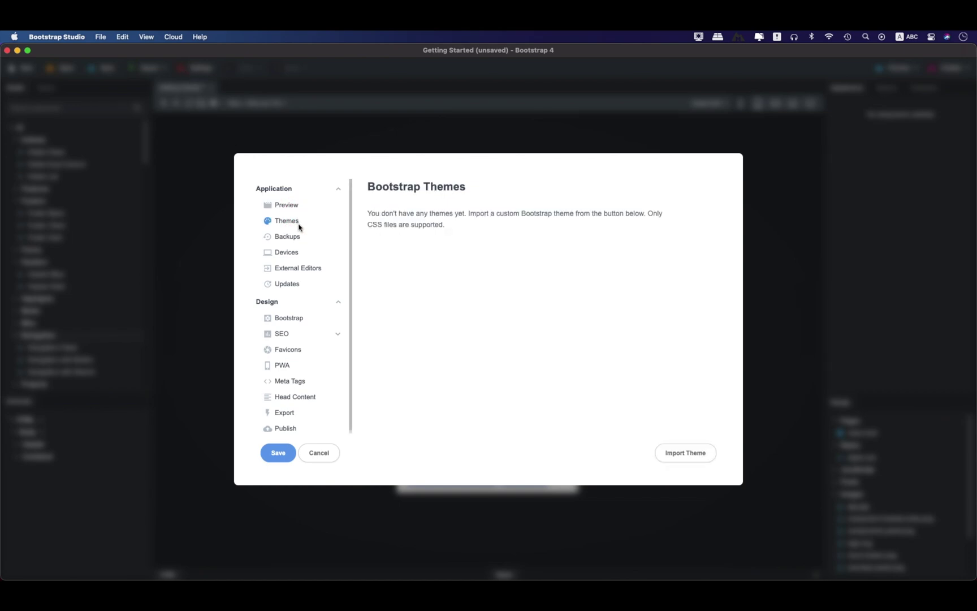
pyautogui.click(299, 237)
pyautogui.click(298, 253)
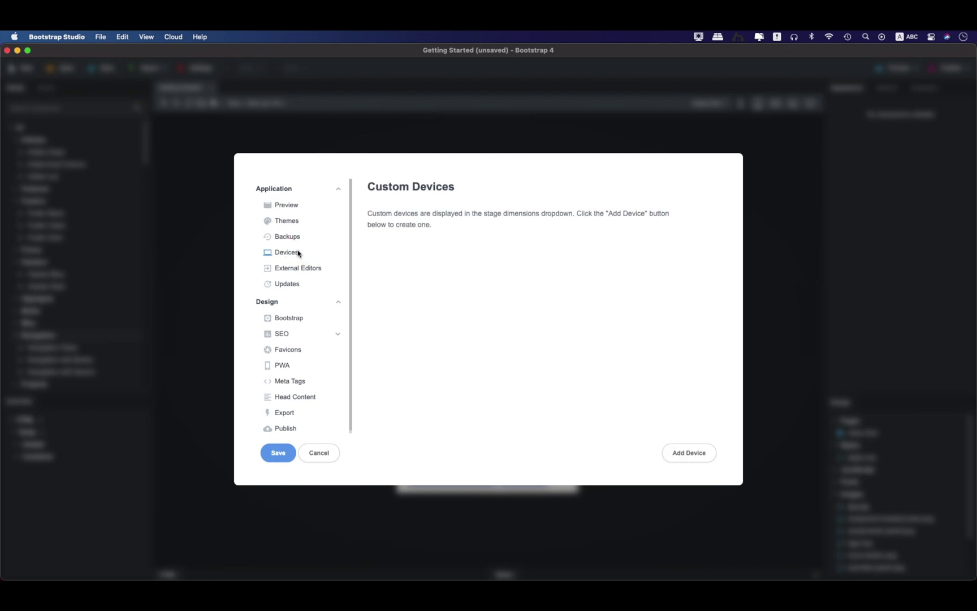
# Review the external code and image editor settings, and look at the options for installing updates
pyautogui.click(290, 269)
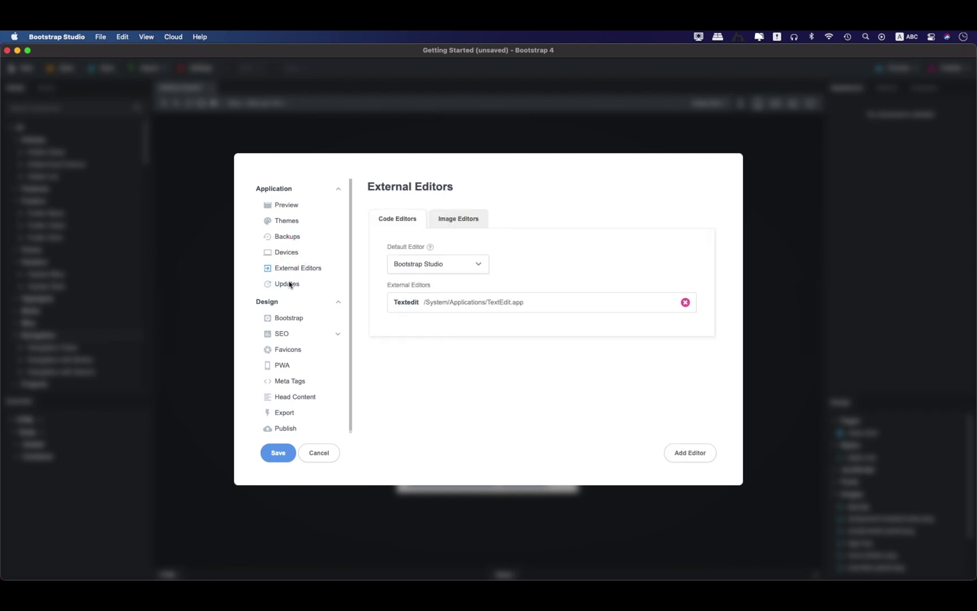
pyautogui.click(461, 223)
pyautogui.click(295, 285)
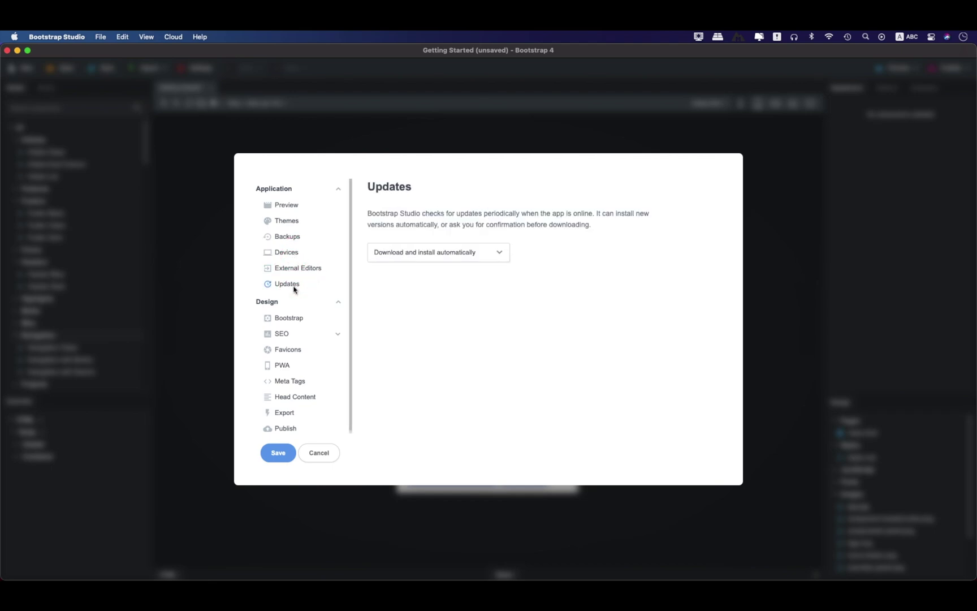
pyautogui.click(501, 252)
pyautogui.click(565, 243)
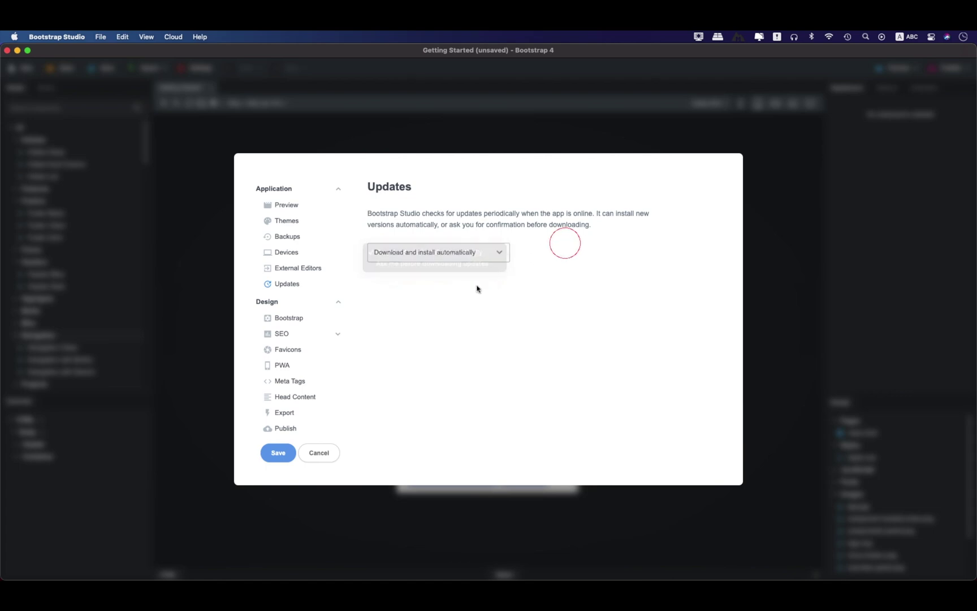
# Review the design's Bootstrap settings and the SEO pages Main, Open Graph, Twitter, Ads.txt and Robots.txt
pyautogui.click(306, 318)
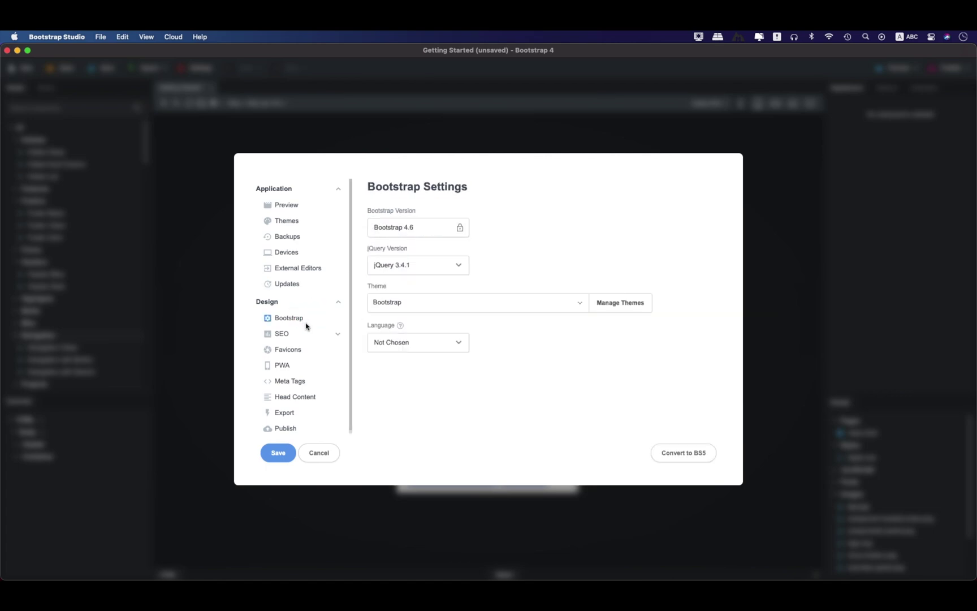
pyautogui.click(300, 332)
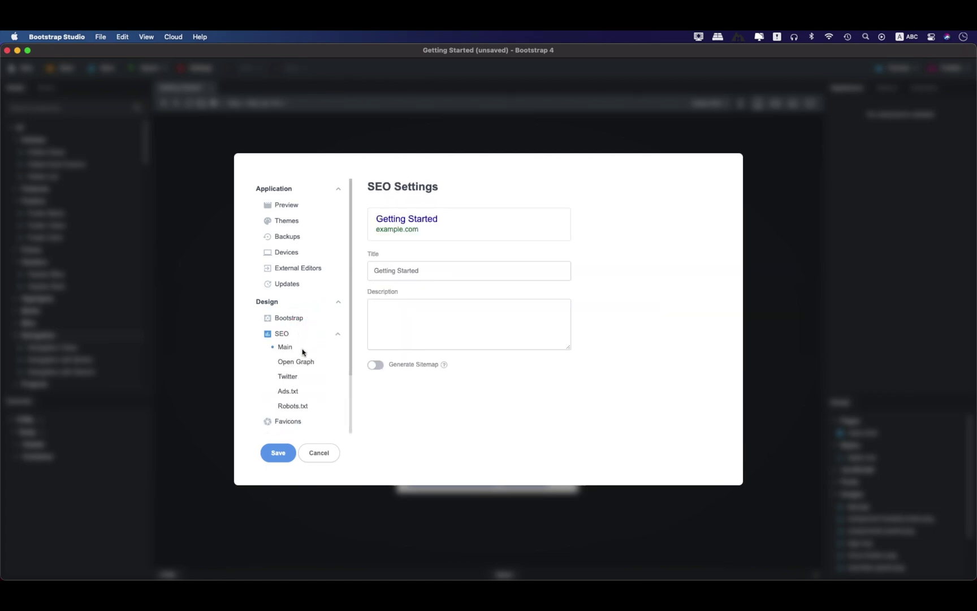
pyautogui.click(299, 363)
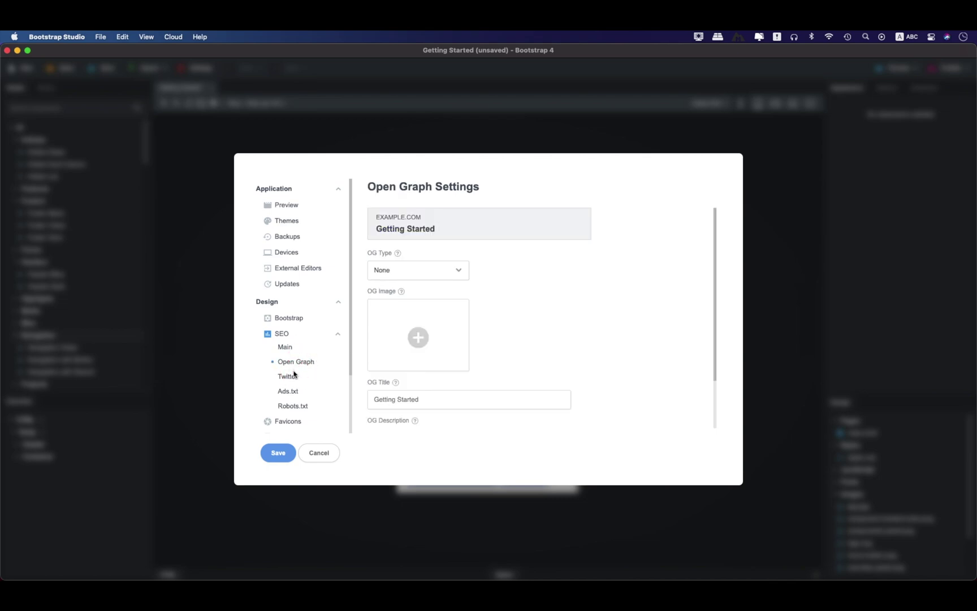
pyautogui.click(294, 375)
pyautogui.click(294, 391)
pyautogui.click(294, 405)
# Look through the Favicons, PWA, Meta Tags, Head Content, Export and Publish settings, and leave the settings without saving
pyautogui.click(294, 420)
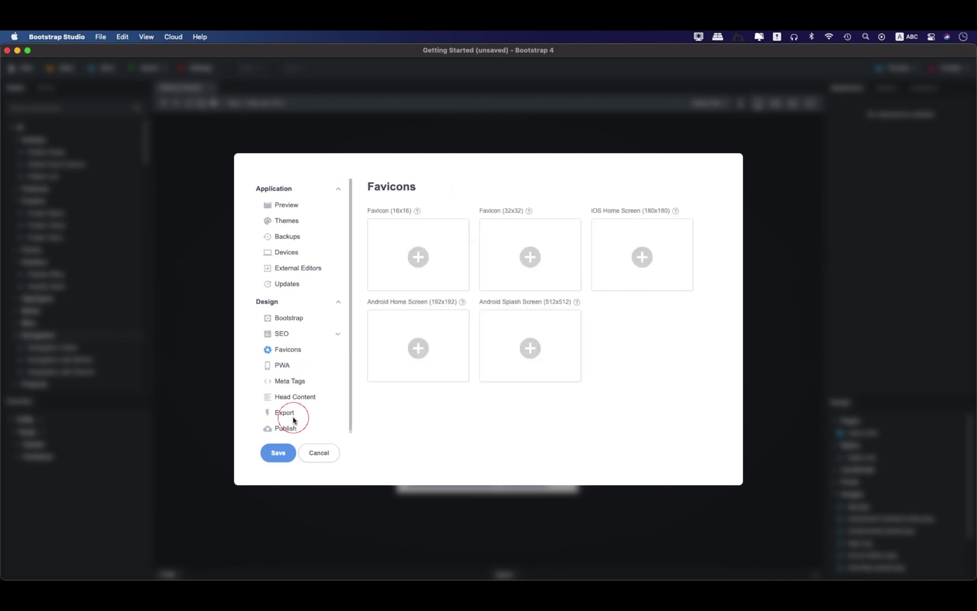
pyautogui.click(285, 363)
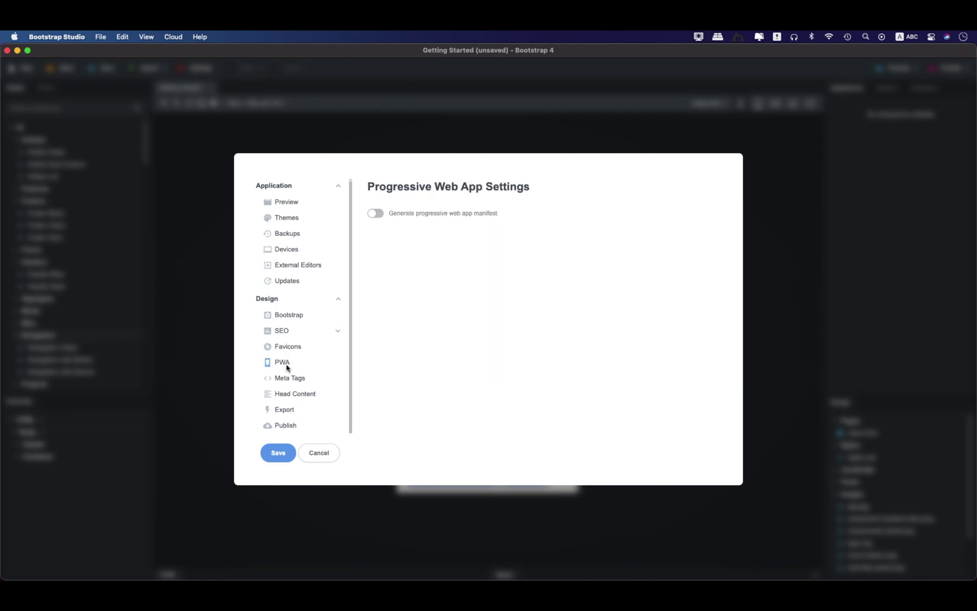
pyautogui.click(292, 380)
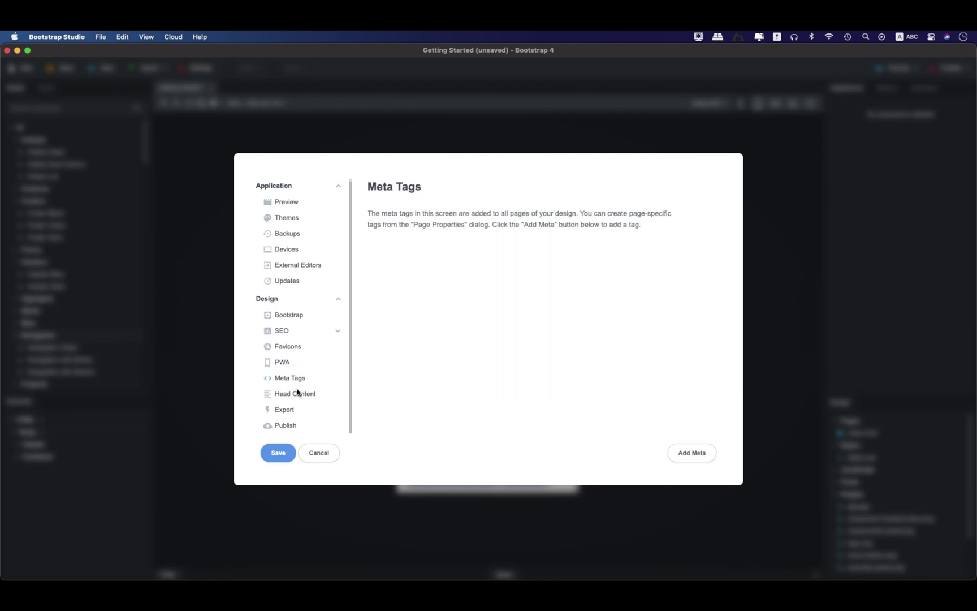
pyautogui.click(298, 394)
pyautogui.click(293, 409)
pyautogui.click(291, 425)
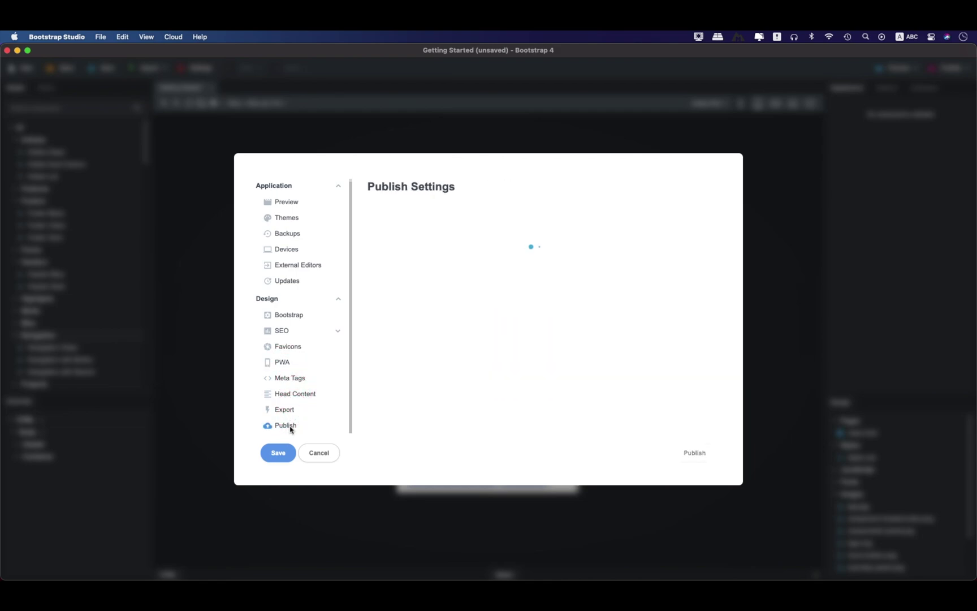
pyautogui.click(319, 452)
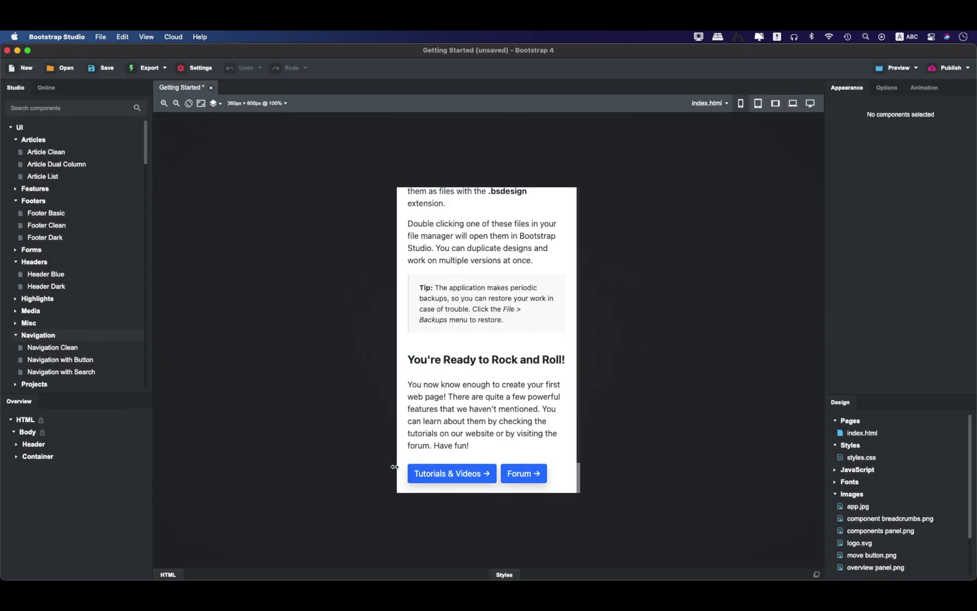
# Look at the export options and the Custom Export dialog, and close it without exporting
pyautogui.click(165, 69)
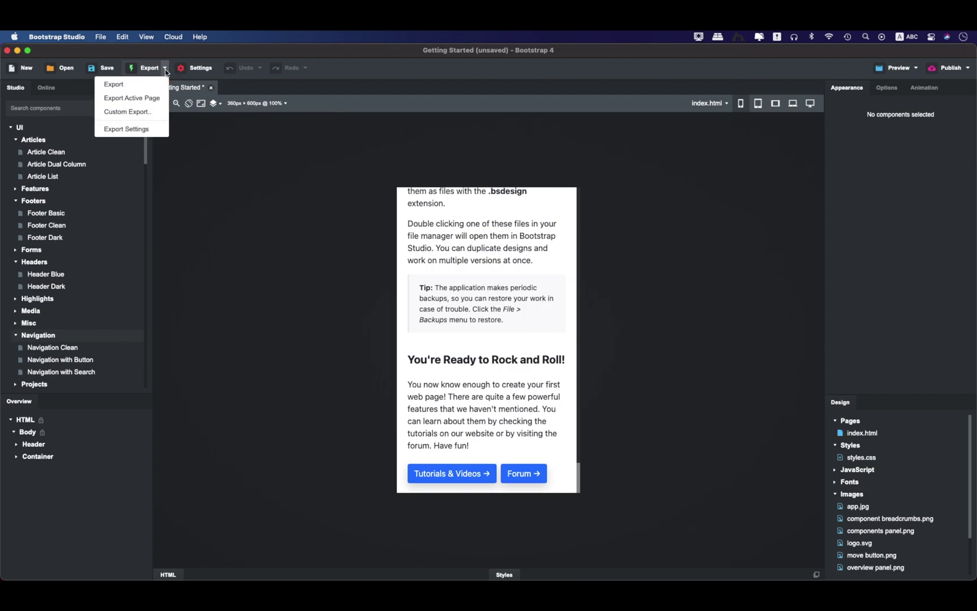
pyautogui.click(144, 111)
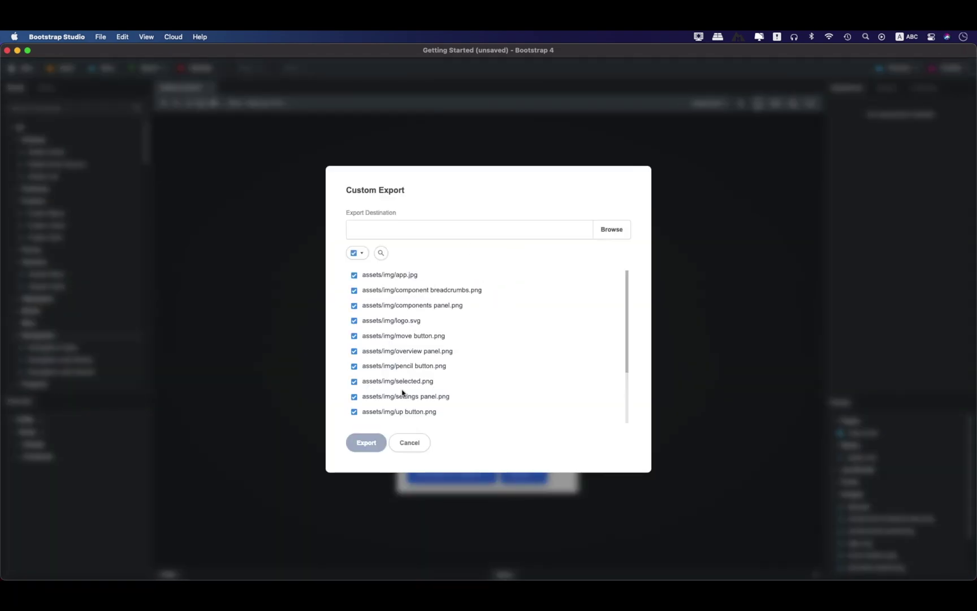
pyautogui.click(410, 443)
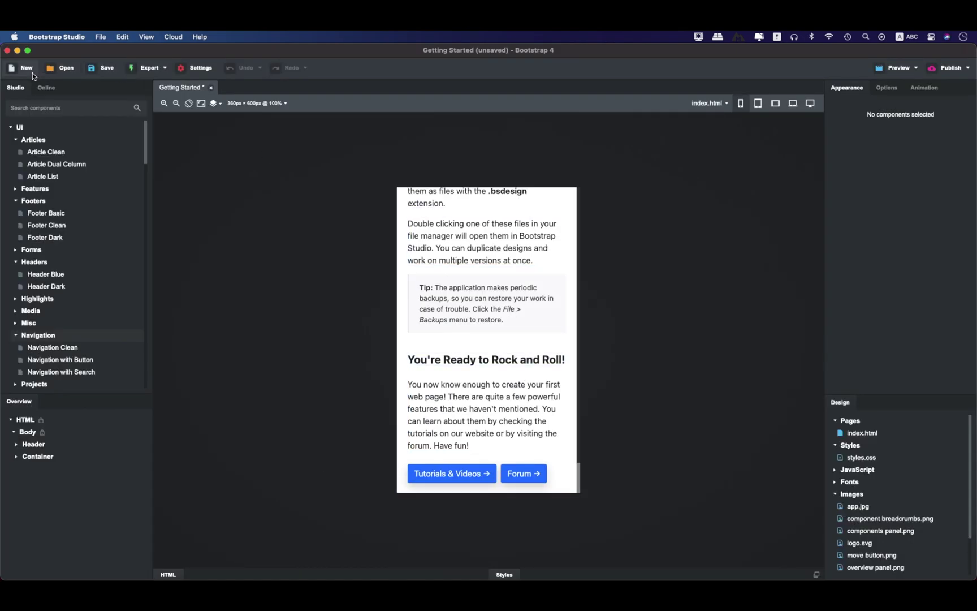
# View the page at the tablet, 768px, laptop and 1200px desktop sizes, and go back to the top of the page
pyautogui.click(759, 104)
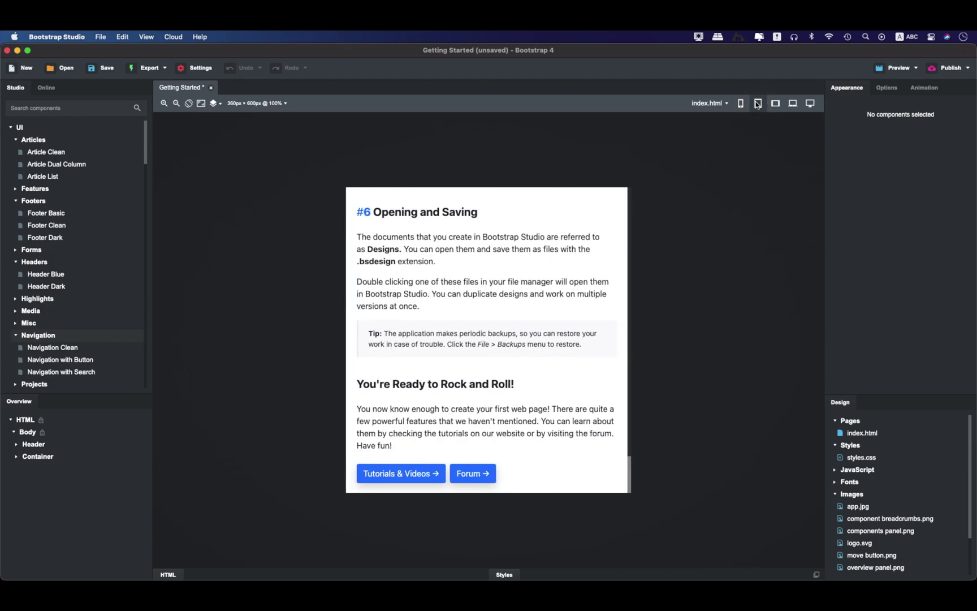
pyautogui.click(775, 103)
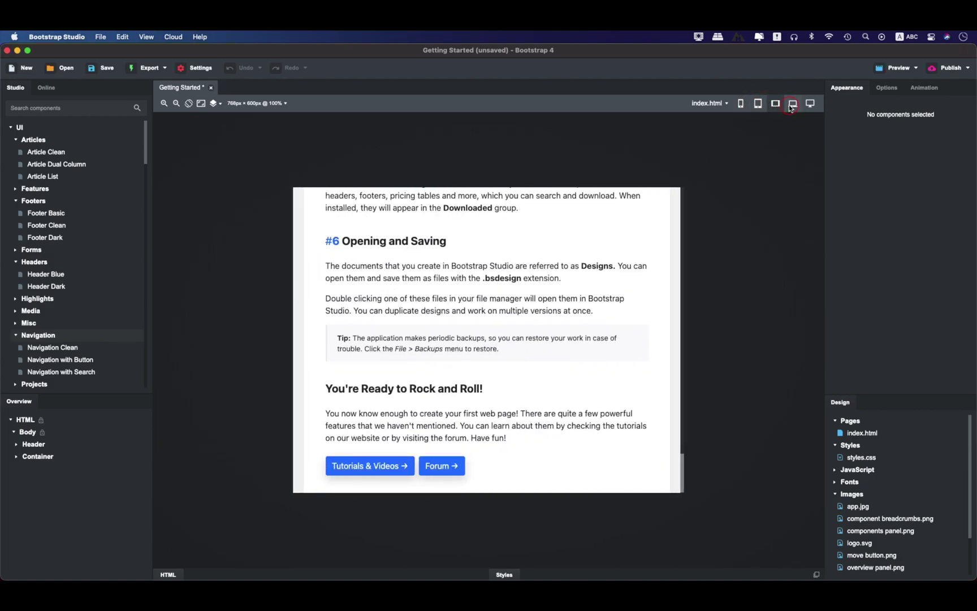
pyautogui.click(793, 104)
pyautogui.click(810, 104)
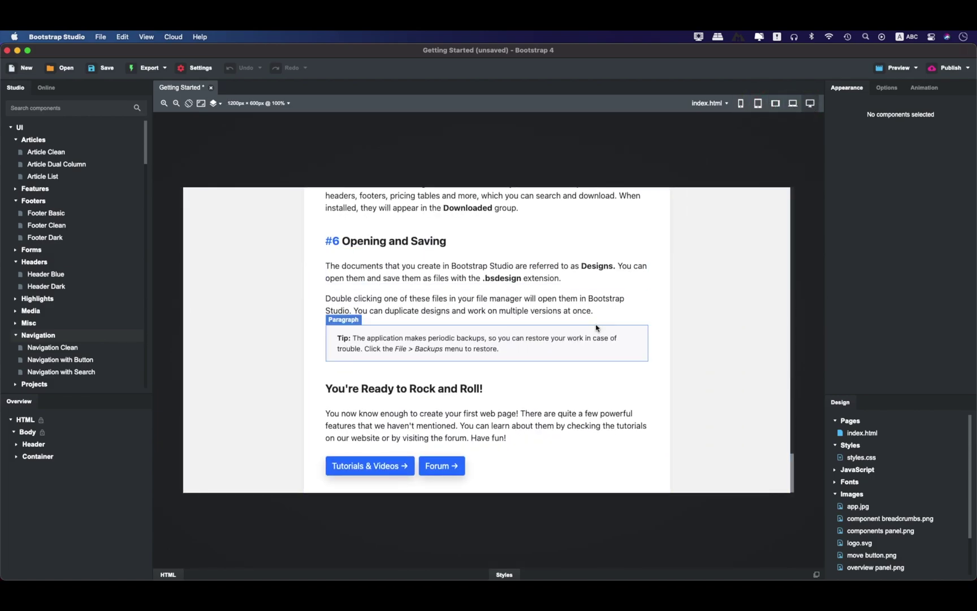
pyautogui.scroll(15, 596, 328)
pyautogui.scroll(-3, 597, 328)
pyautogui.scroll(3, 597, 329)
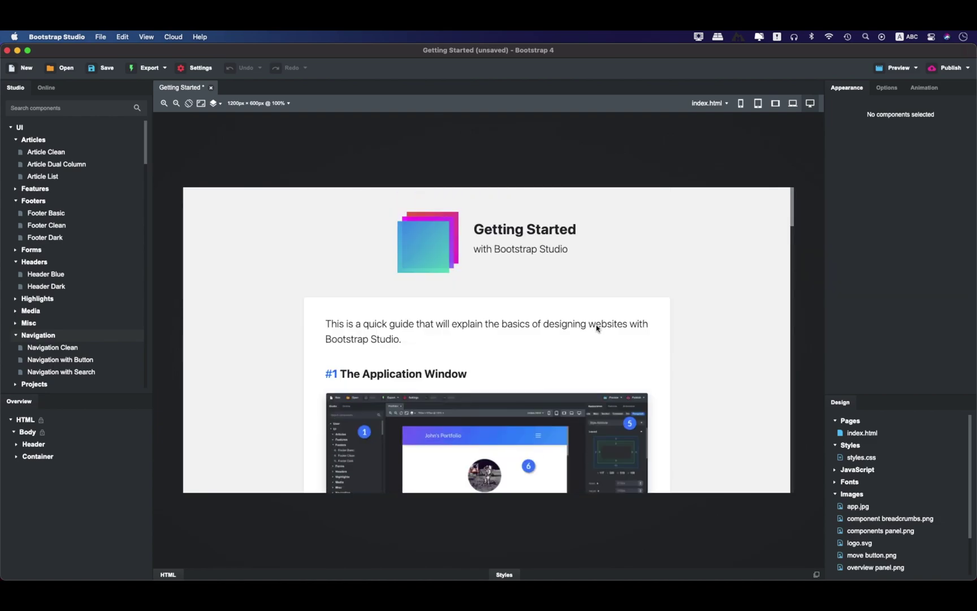
# Look at the design's page selector and show the Animation settings for components
pyautogui.click(728, 103)
pyautogui.click(729, 104)
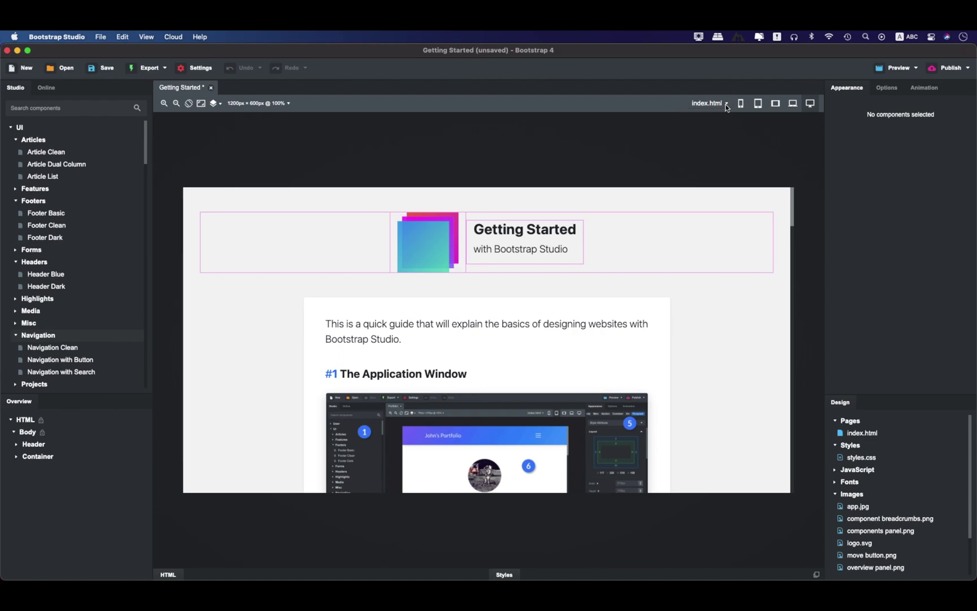
pyautogui.click(920, 91)
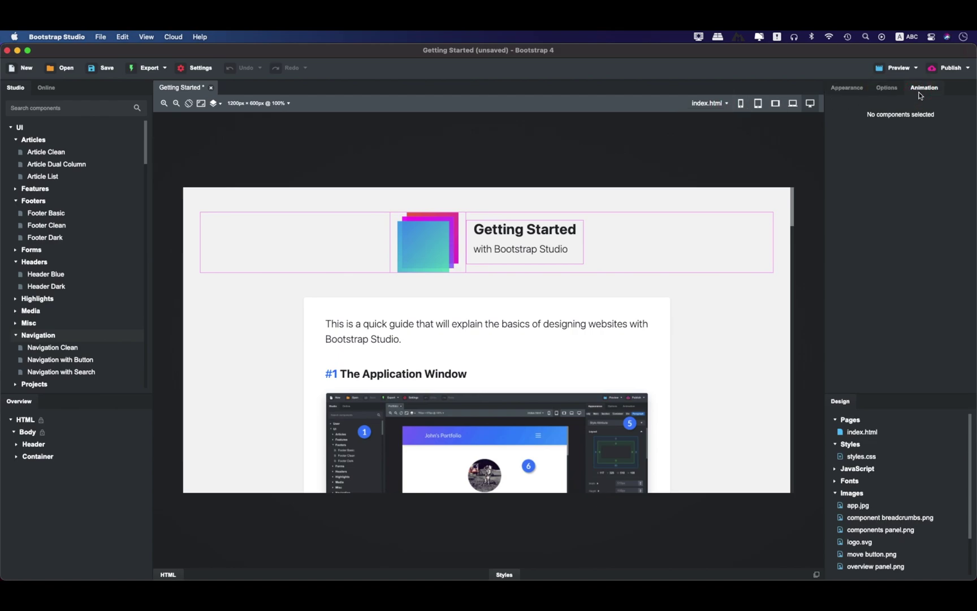
# Review the Preview Settings, close them without saving, and check the publishing options
pyautogui.click(916, 68)
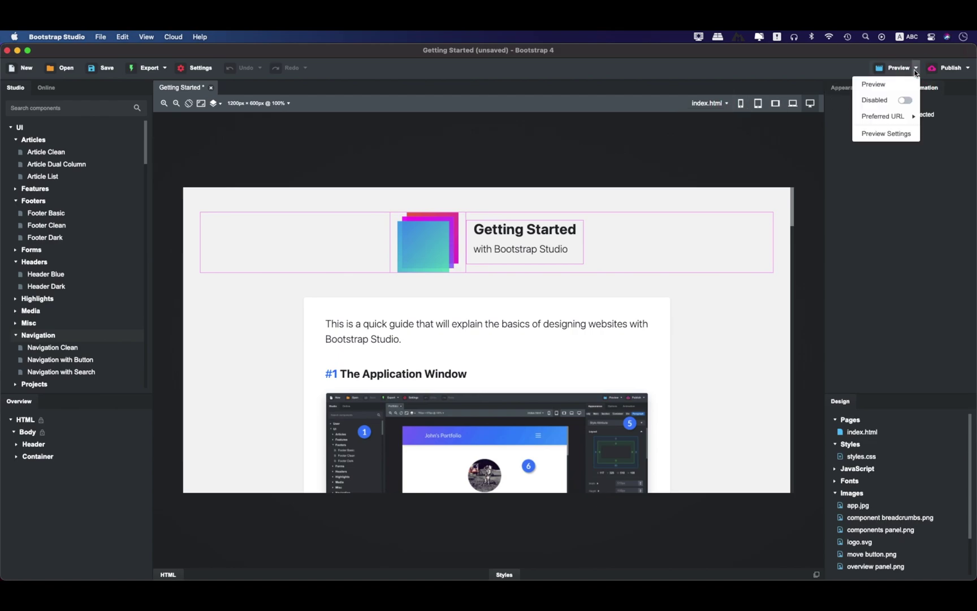
pyautogui.click(886, 133)
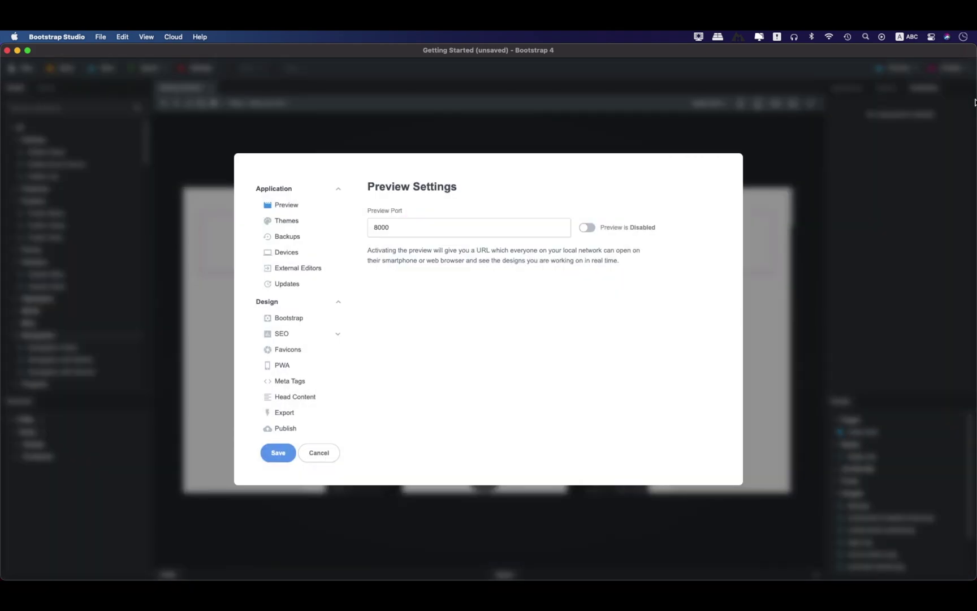
pyautogui.click(334, 453)
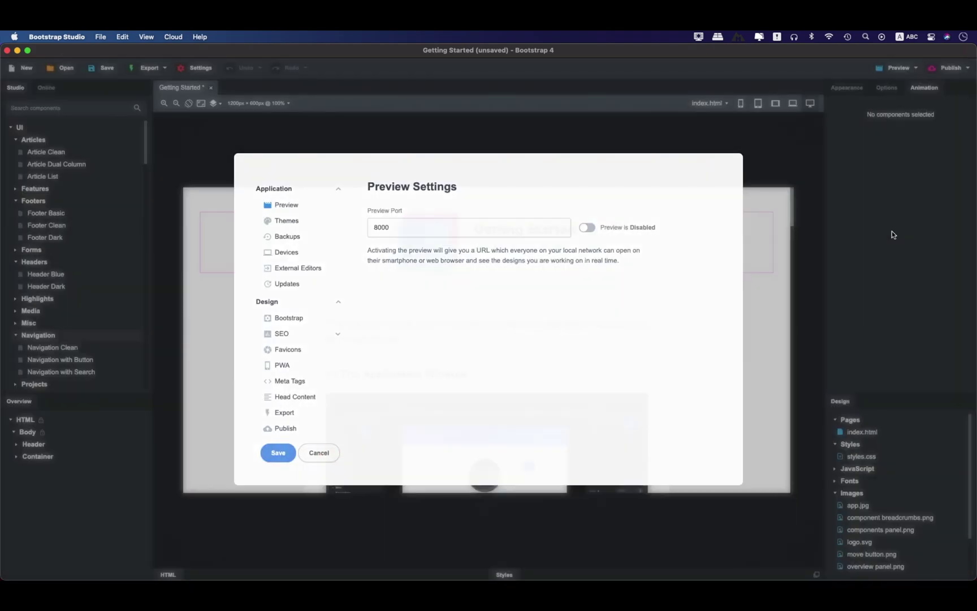
pyautogui.click(968, 69)
pyautogui.click(968, 69)
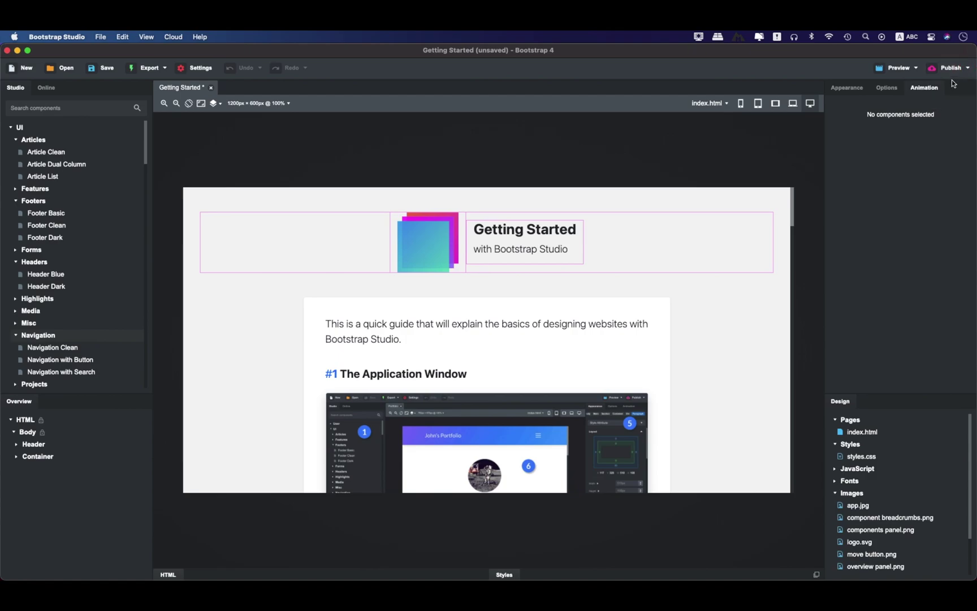
# Examine the thumbnails of the design's image files, such as component breadcrumbs.png, overview panel.png and settings panel.png
pyautogui.scroll(-2, 866, 501)
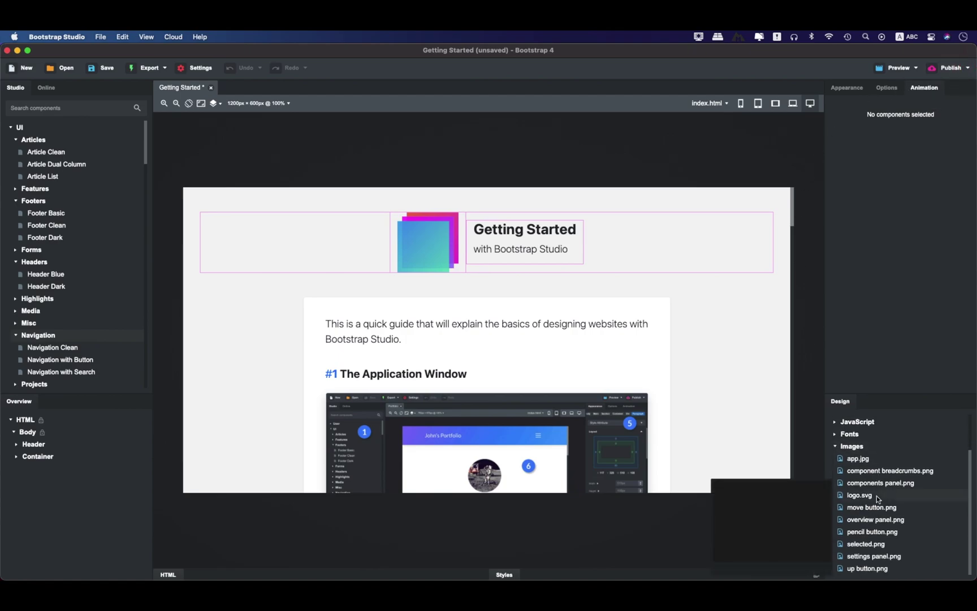
pyautogui.click(860, 459)
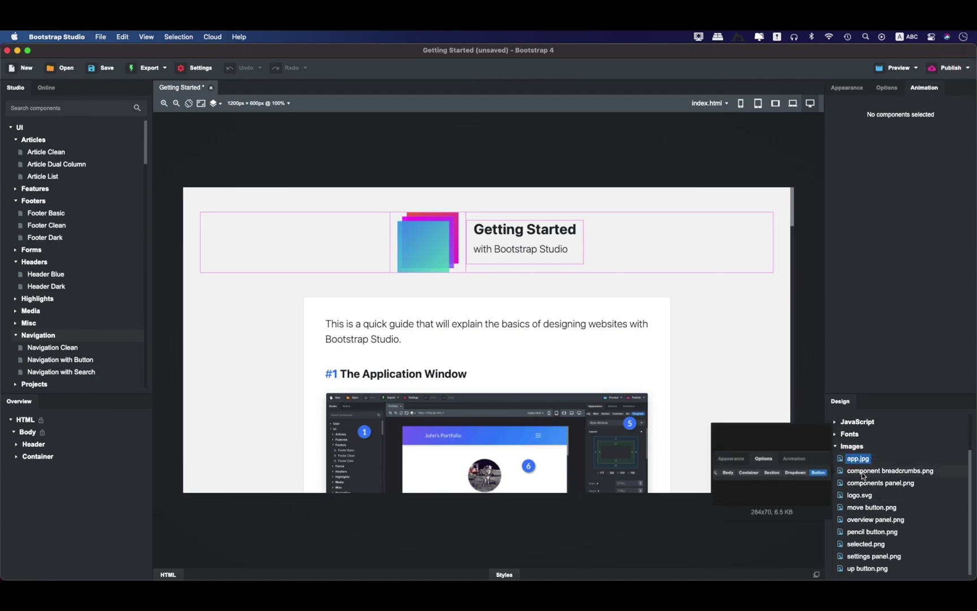
pyautogui.moveTo(863, 519)
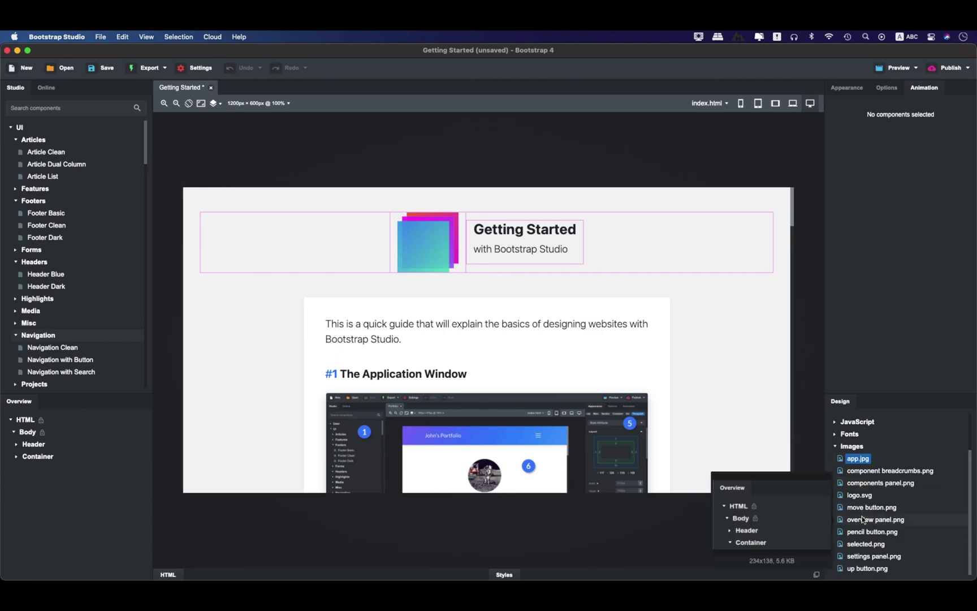
pyautogui.moveTo(862, 555)
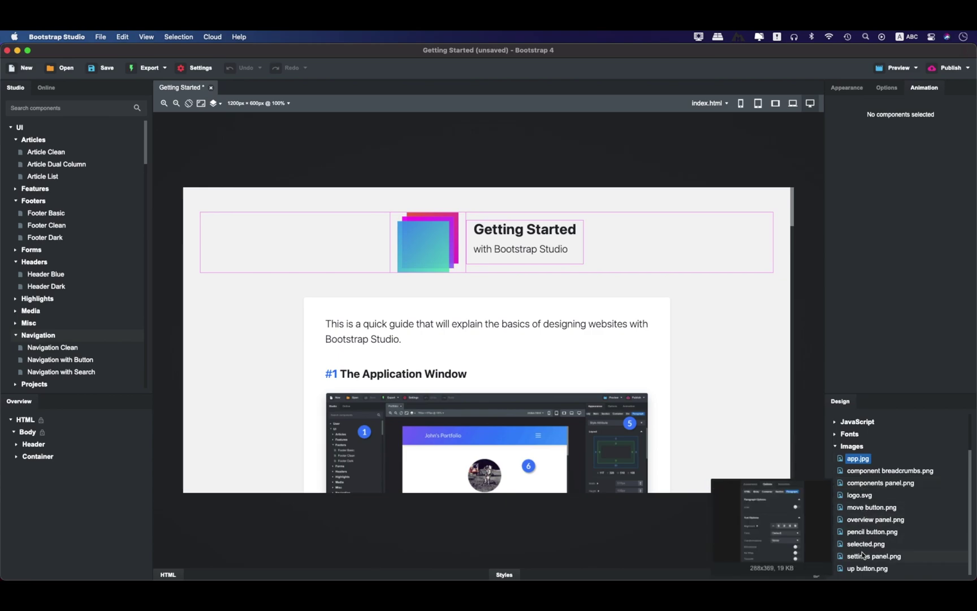
# Open logo.svg from the design's images for editing, and cancel the External Editors settings
pyautogui.click(862, 498)
pyautogui.doubleClick(862, 500)
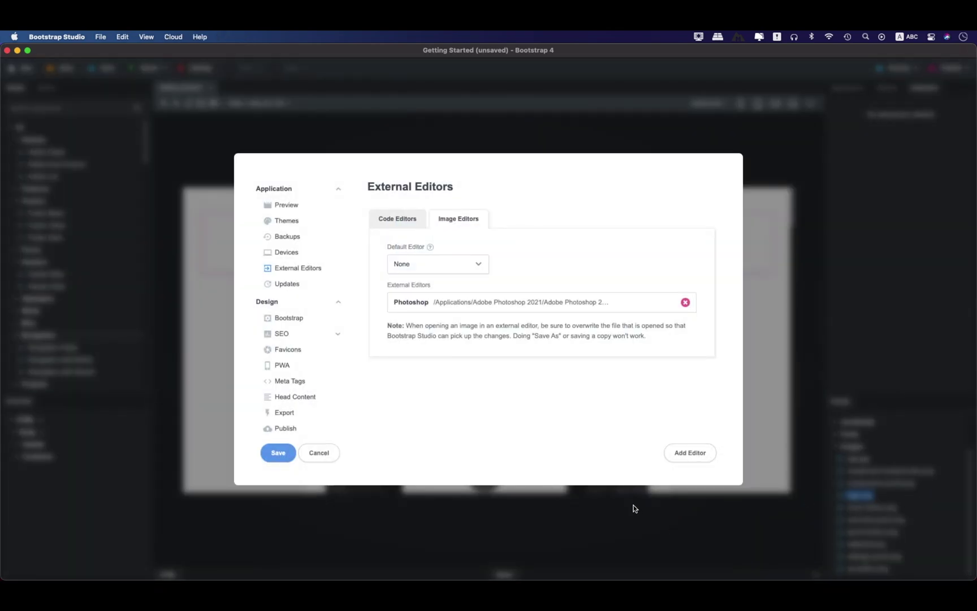
pyautogui.click(308, 457)
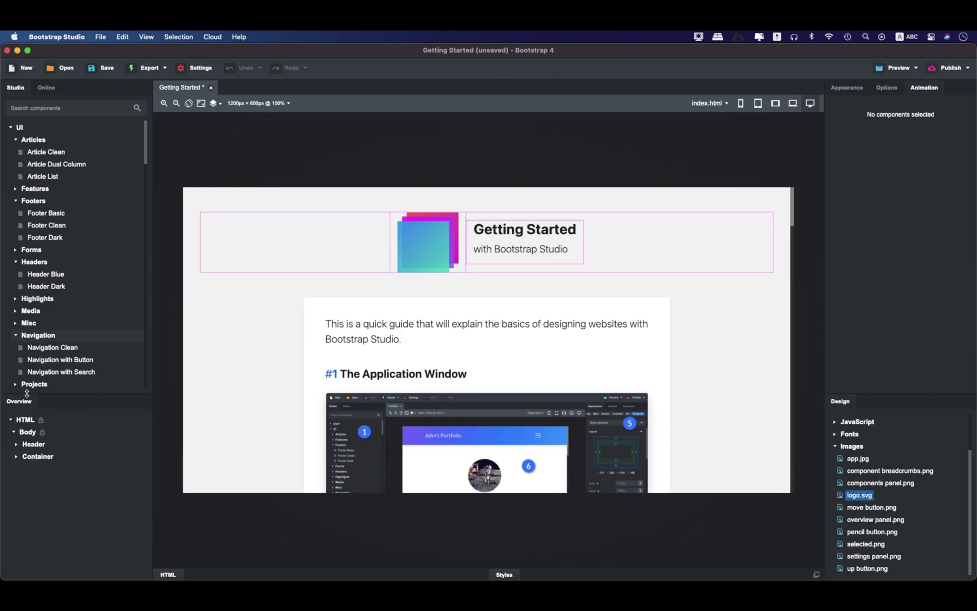
# Check the online component library and return to the built-in Studio components
pyautogui.click(46, 87)
pyautogui.click(15, 88)
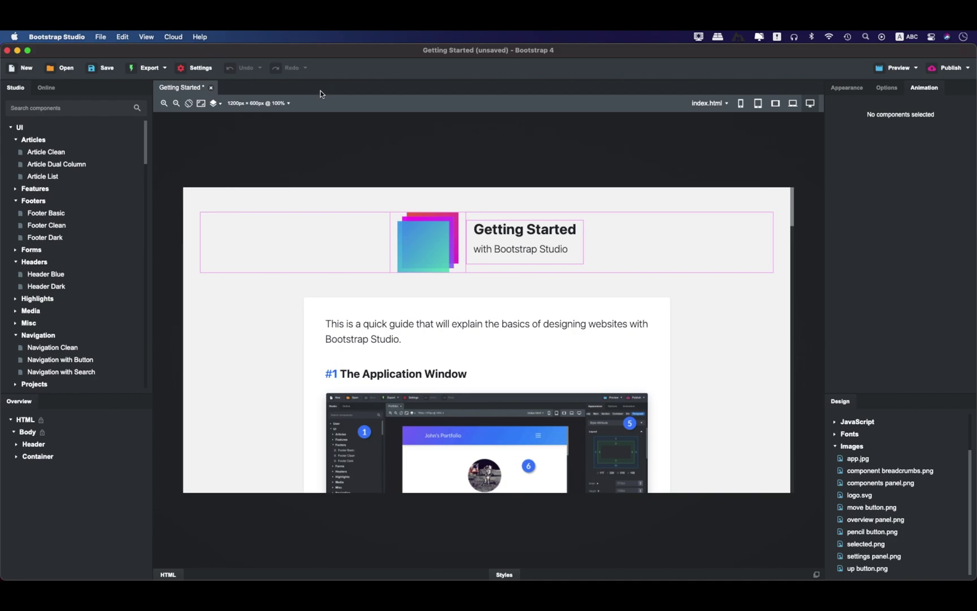
# Close the Getting Started design and quit Bootstrap Studio
pyautogui.click(69, 38)
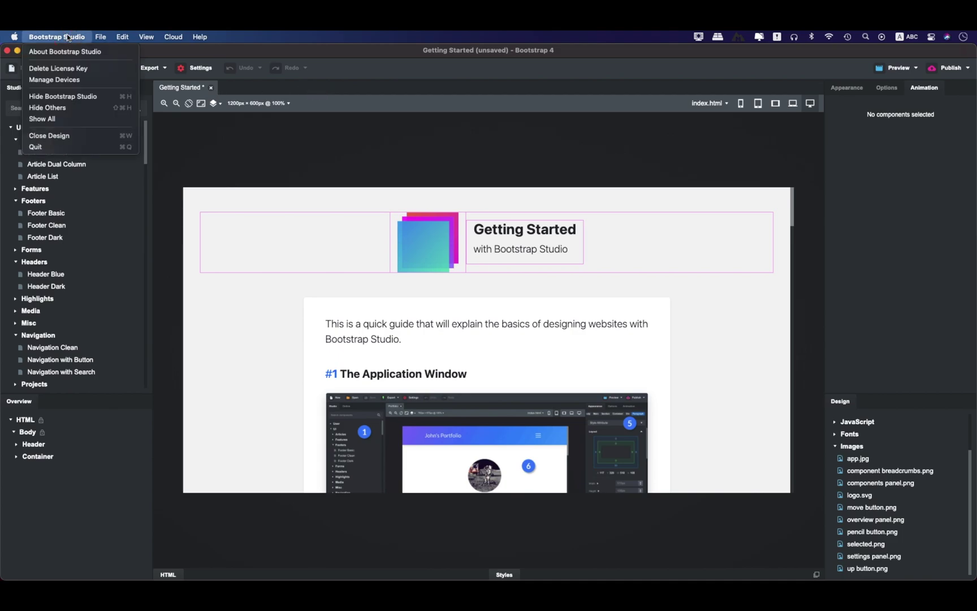
pyautogui.click(63, 135)
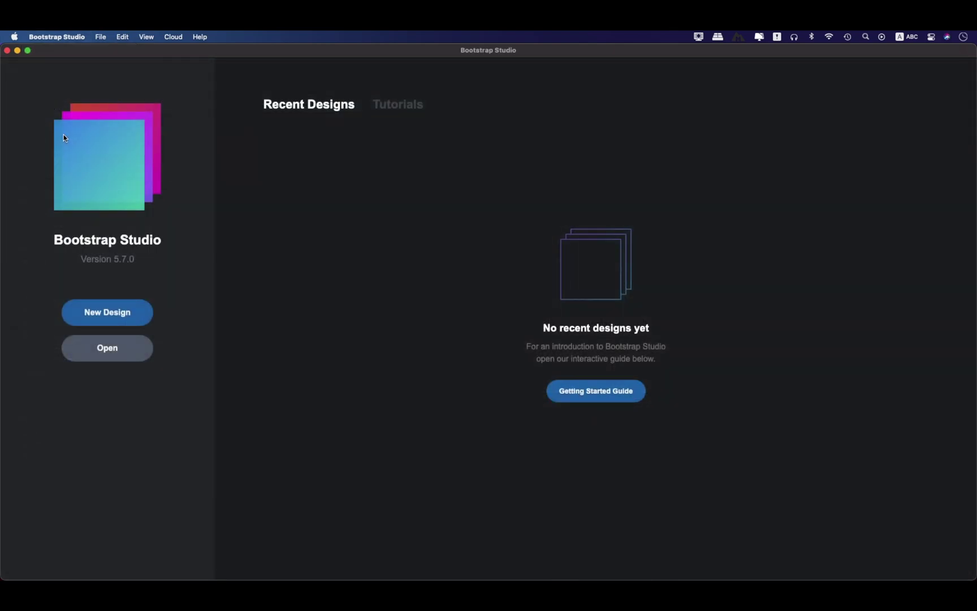
pyautogui.click(50, 35)
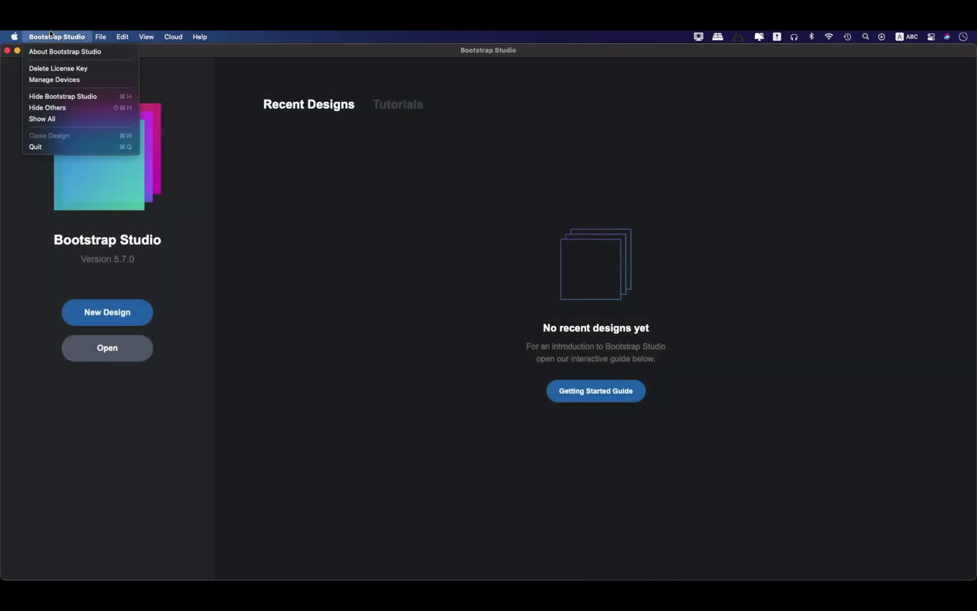
pyautogui.click(62, 147)
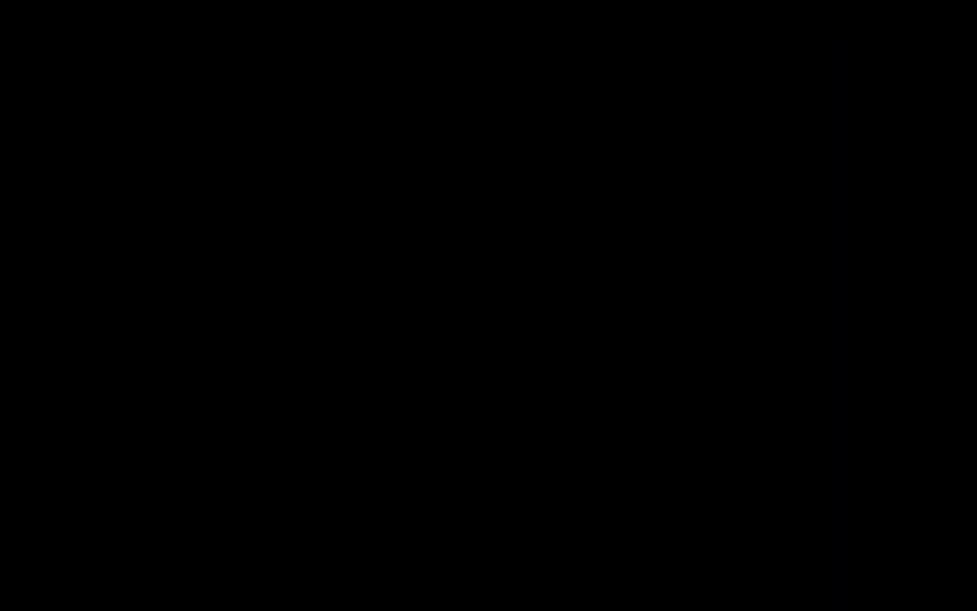